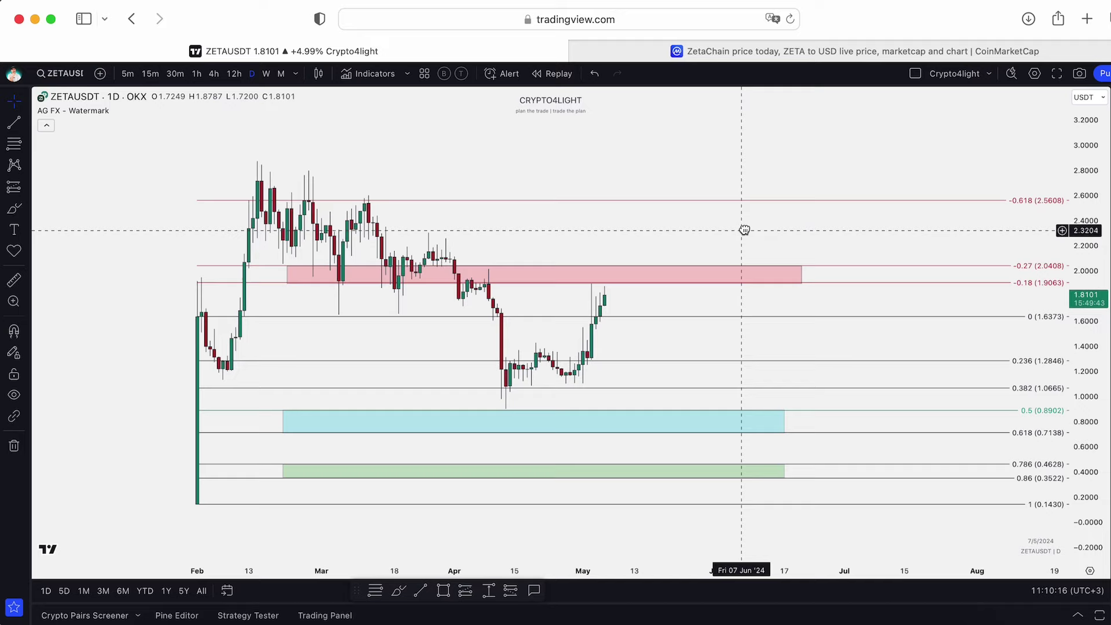
left_click_drag(744, 228, 761, 220)
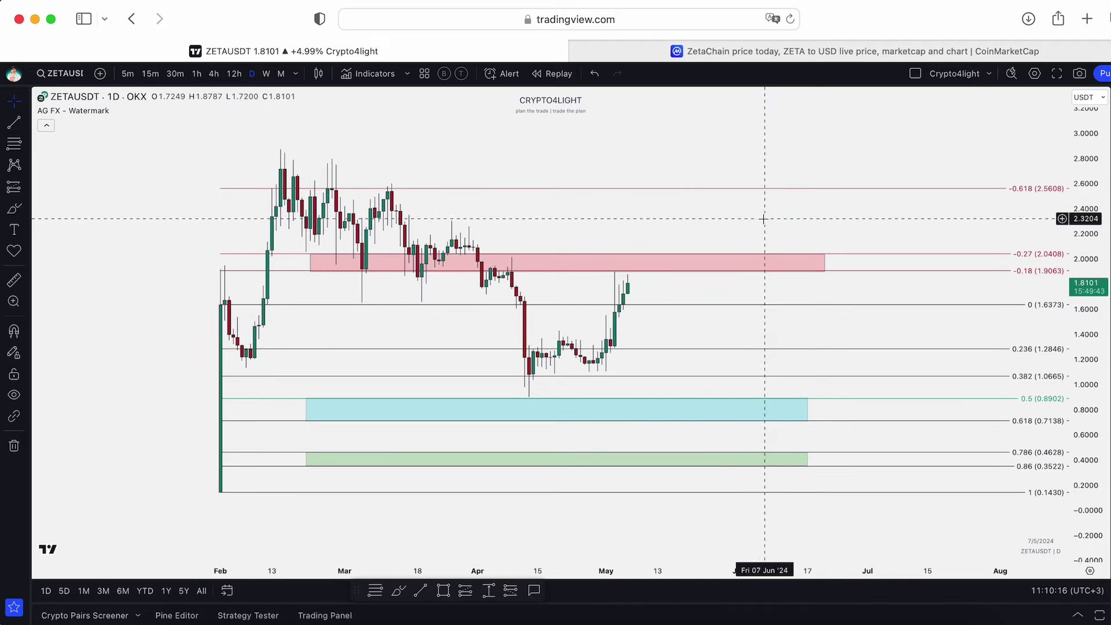
left_click_drag(1093, 365, 1093, 396)
left_click_drag(695, 227, 700, 238)
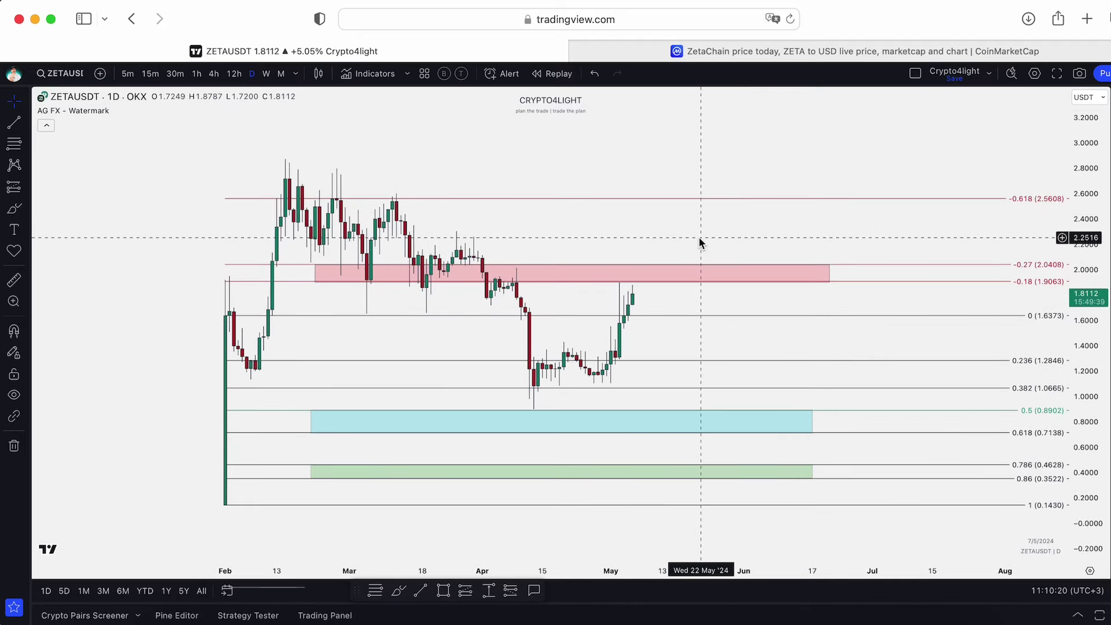
left_click_drag(633, 234, 817, 221)
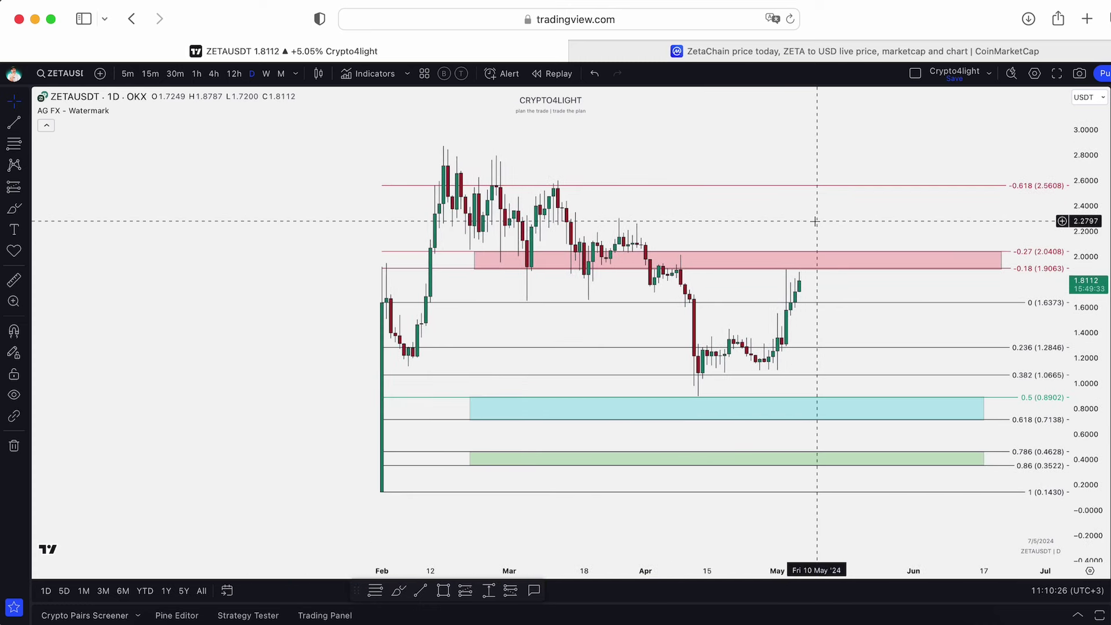
- Examine the cyan zone between the 0.5 and 0.618 Fibonacci levels and the April low just above it
scroll(815, 221, "down", 2)
left_click_drag(817, 221, 633, 208)
left_click_drag(1107, 443, 1094, 243)
left_click_drag(920, 307, 898, 149)
left_click_drag(1072, 367, 1087, 194)
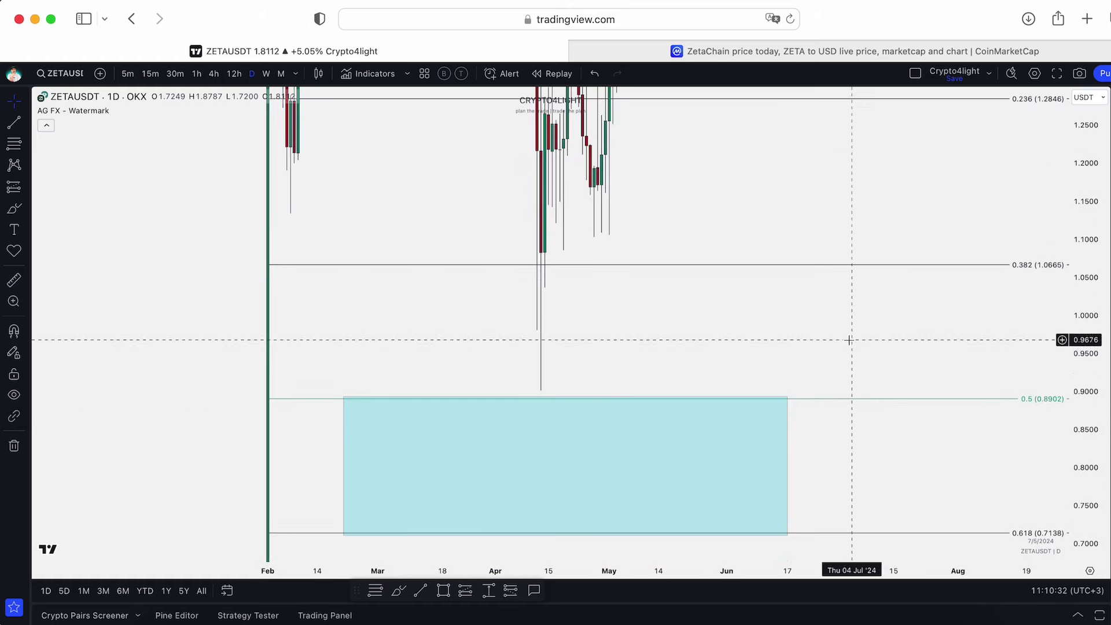
left_click_drag(850, 341, 826, 244)
left_click_drag(1098, 404, 1094, 440)
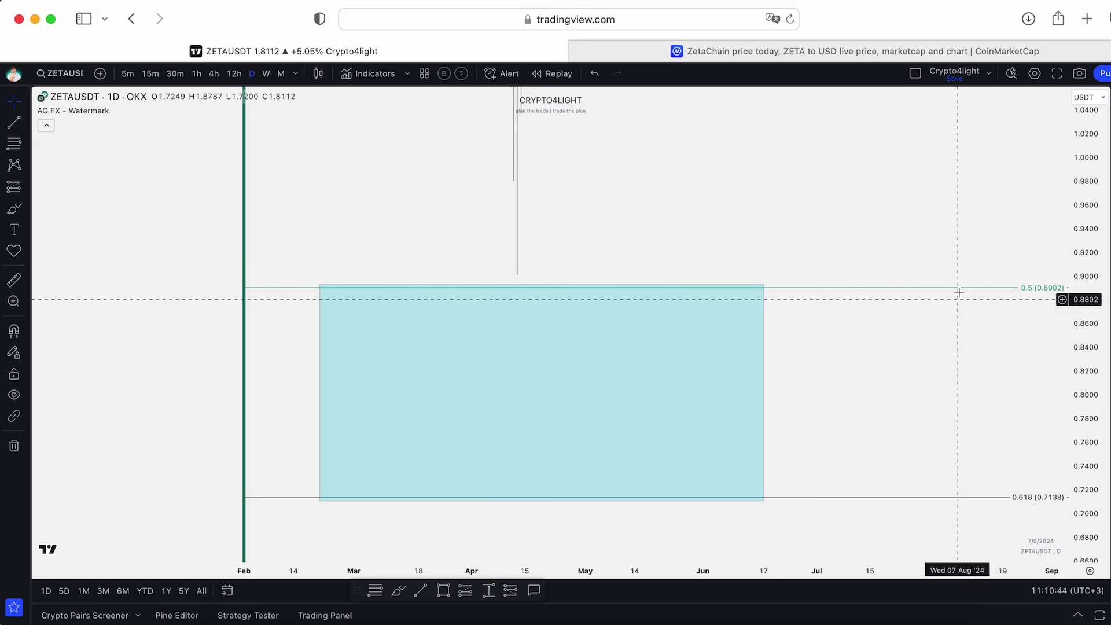
left_click_drag(1092, 264, 1090, 350)
left_click_drag(1094, 292, 1094, 410)
left_click_drag(794, 225, 799, 284)
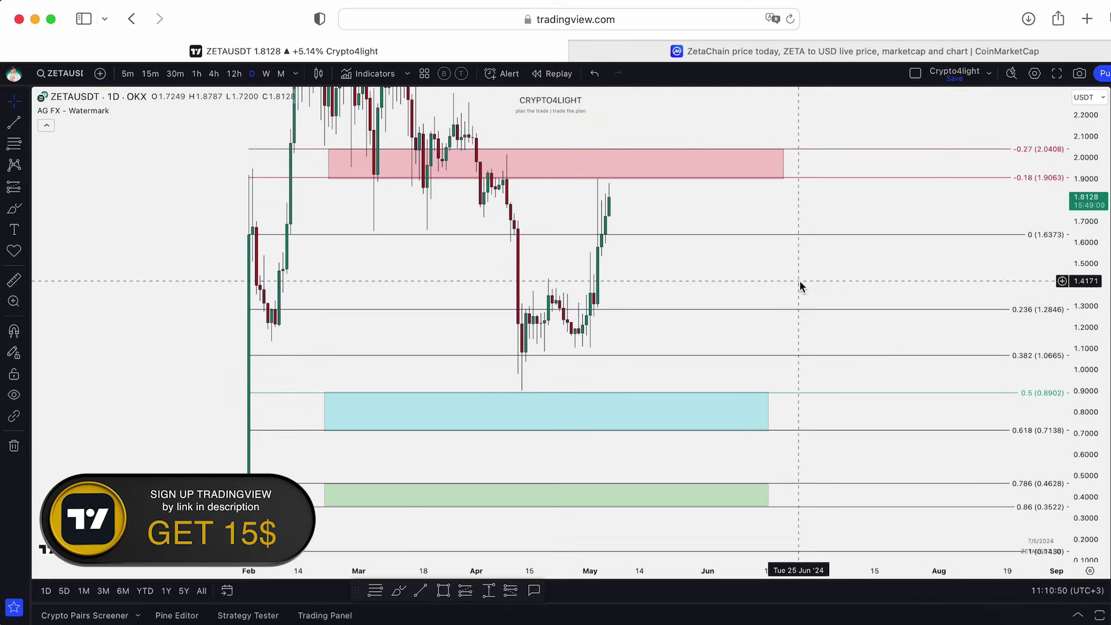
- Brush a circle around the early February low, a line across the February peak and a rising price path, and undo the strokes
left_click_drag(1093, 289, 1094, 407)
mouse_move(823, 181)
left_mouse_down()
mouse_move(771, 258)
mouse_move(761, 230)
left_mouse_up()
left_click(399, 591)
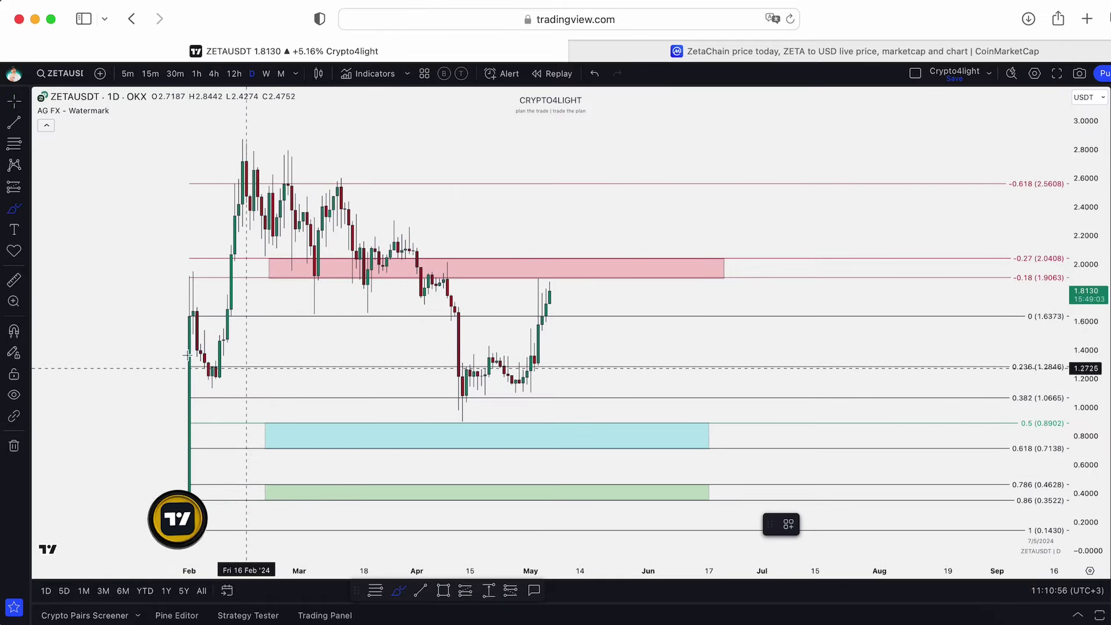
left_click_drag(241, 365, 255, 379)
left_click_drag(223, 166, 273, 170)
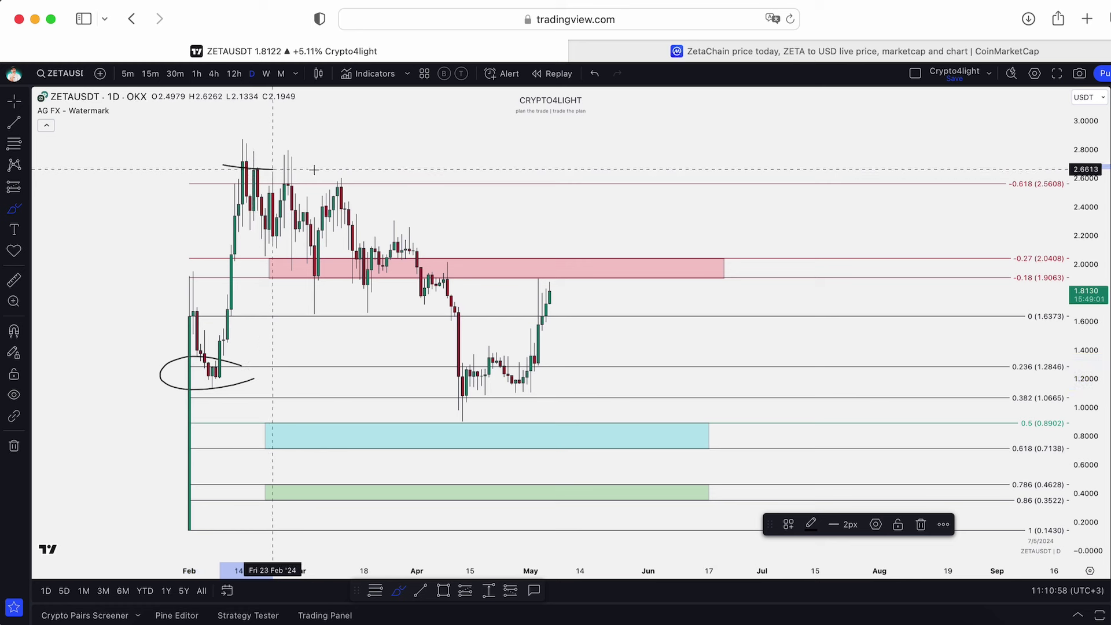
left_click(595, 74)
left_click(595, 74)
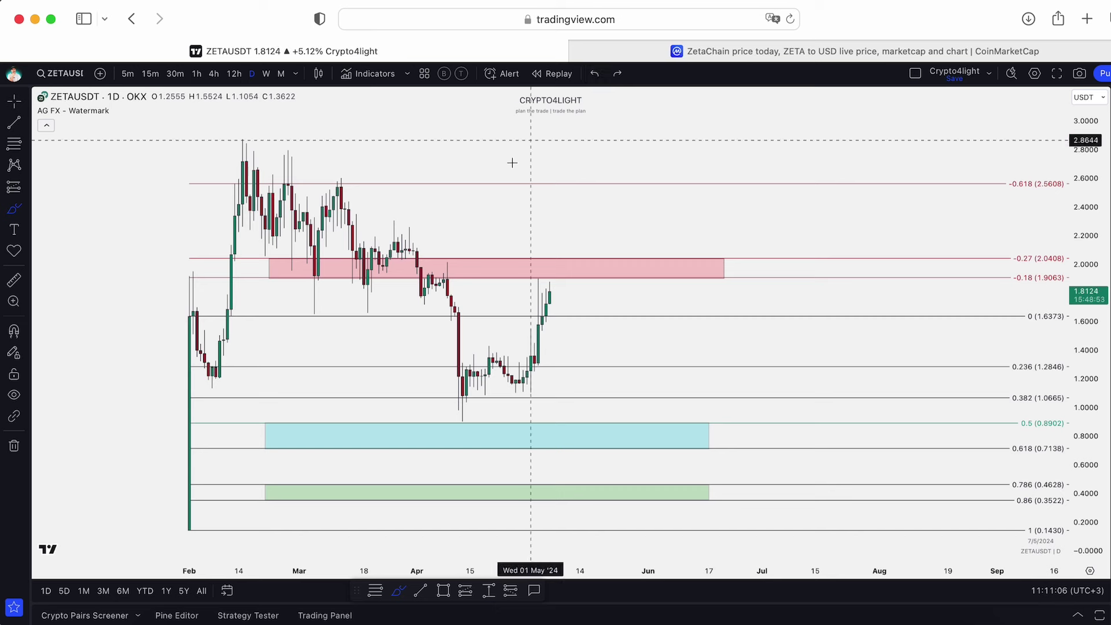
mouse_move(185, 543)
left_mouse_down()
mouse_move(185, 298)
mouse_move(207, 344)
mouse_move(261, 339)
mouse_move(460, 65)
left_mouse_up()
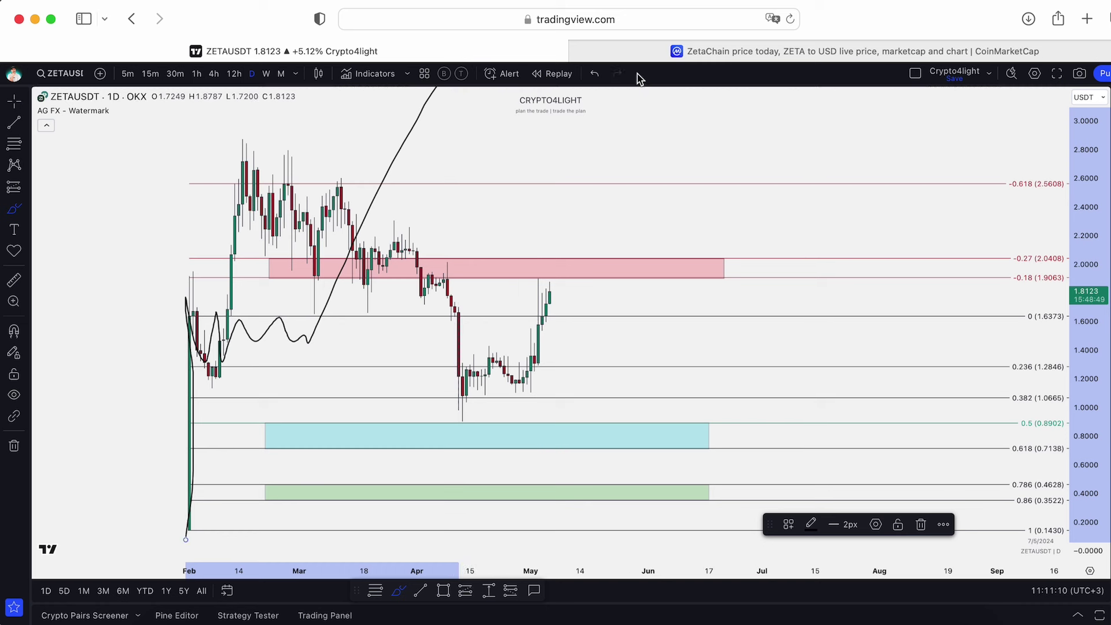
left_click(595, 73)
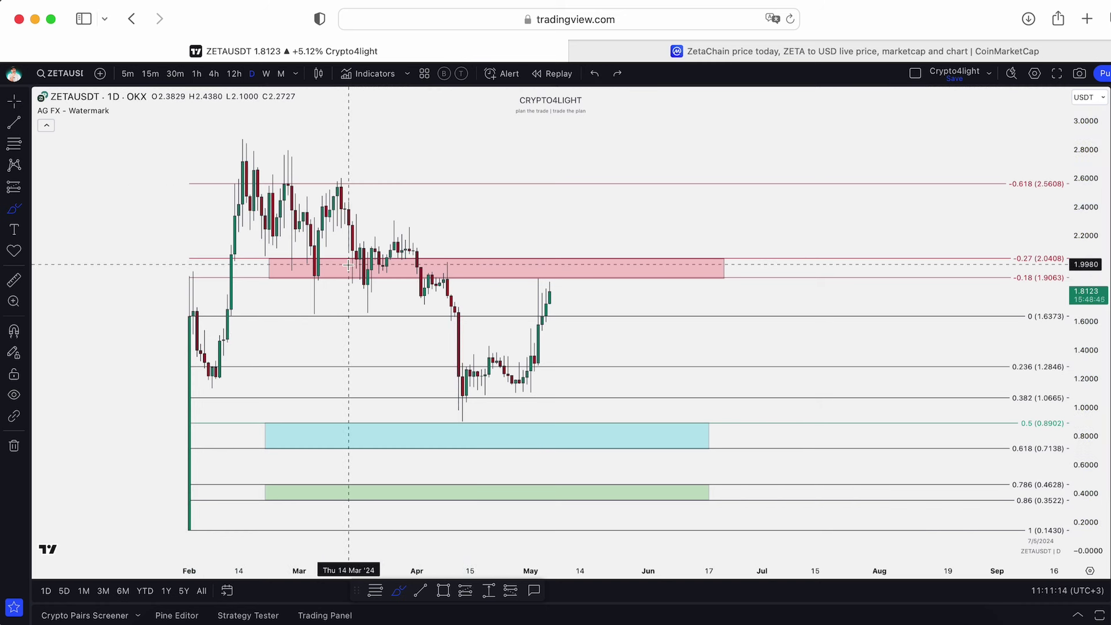
- Circle the right ends of the cyan and green zones with the brush and undo both strokes
left_click_drag(768, 431, 755, 428)
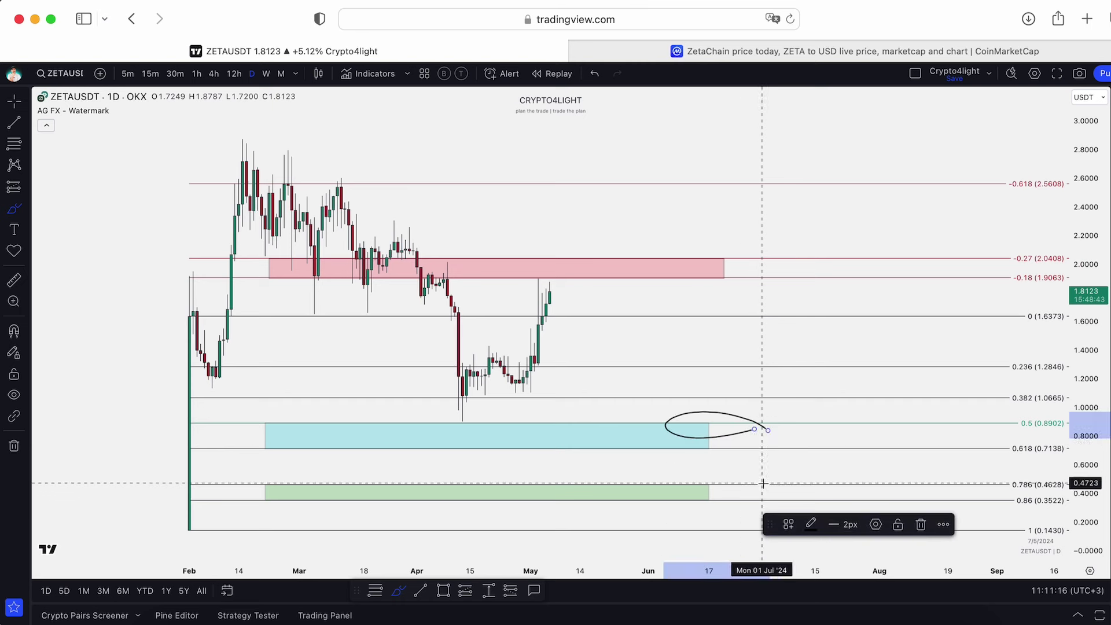
left_click_drag(739, 482, 747, 505)
left_click(597, 75)
left_click(596, 75)
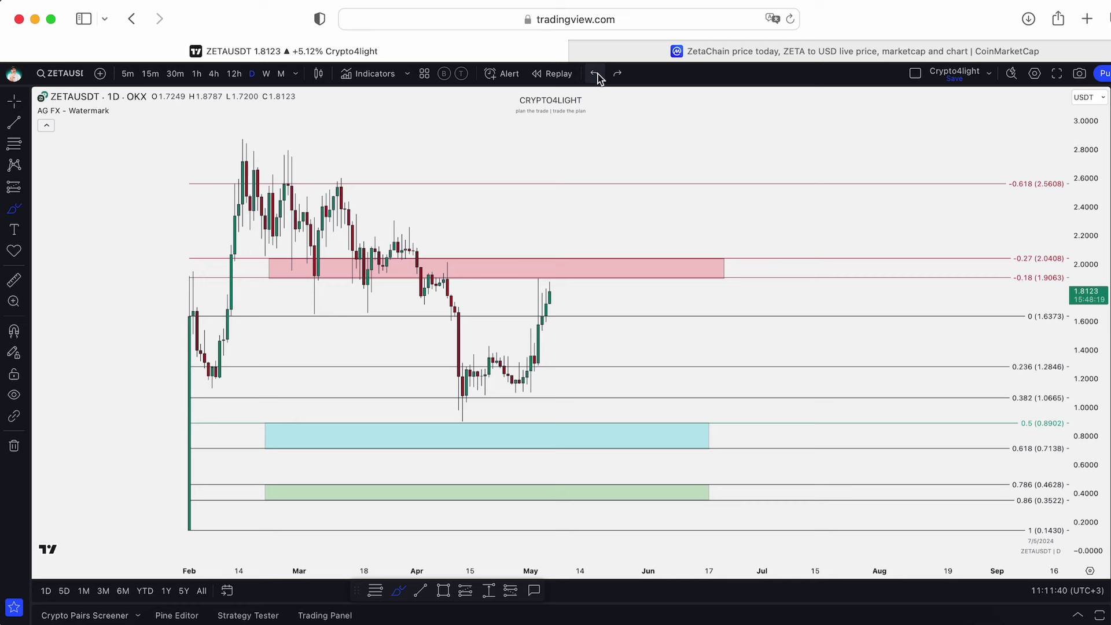
- Brush two roughly horizontal lines across the February–March consolidation, at about 2.40 and 1.93
left_click(241, 206)
left_click(379, 200)
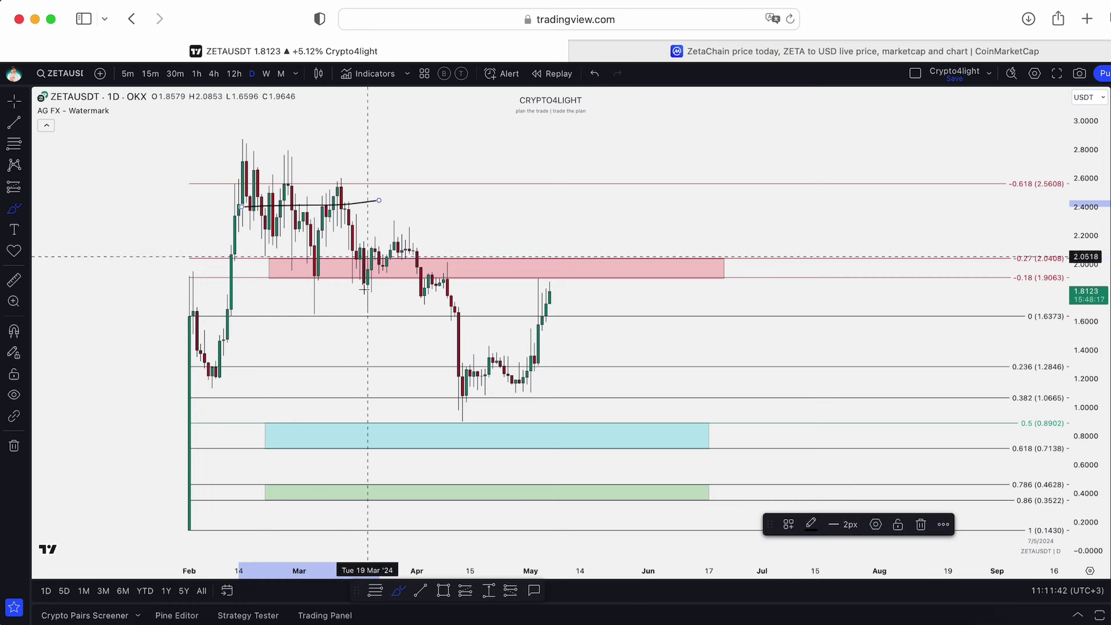
left_click(318, 274)
left_click(390, 274)
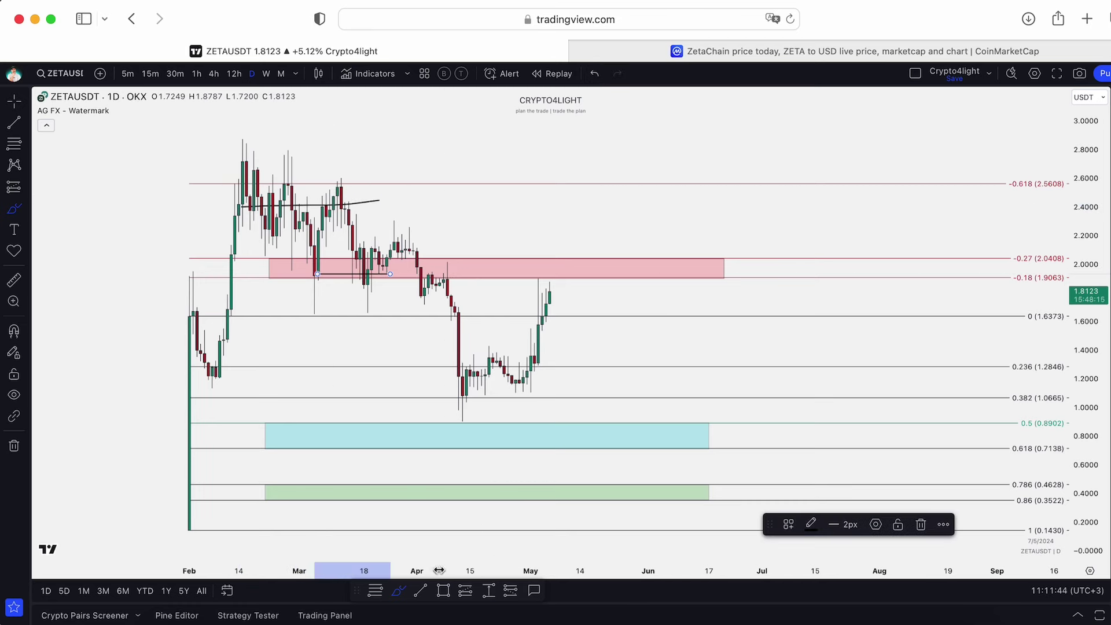
- Measure the April price drop from about 1.98 with the price range tool, discard the measurement and undo the two brush lines
left_click(489, 590)
left_click(421, 267)
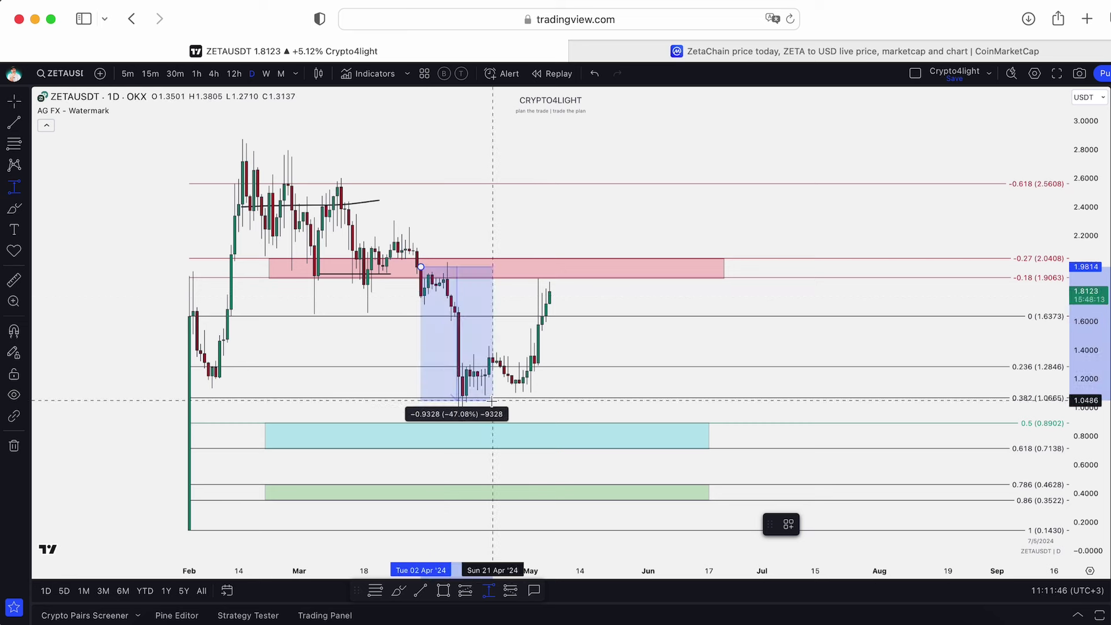
key("Escape")
scroll(537, 253, "down", 1)
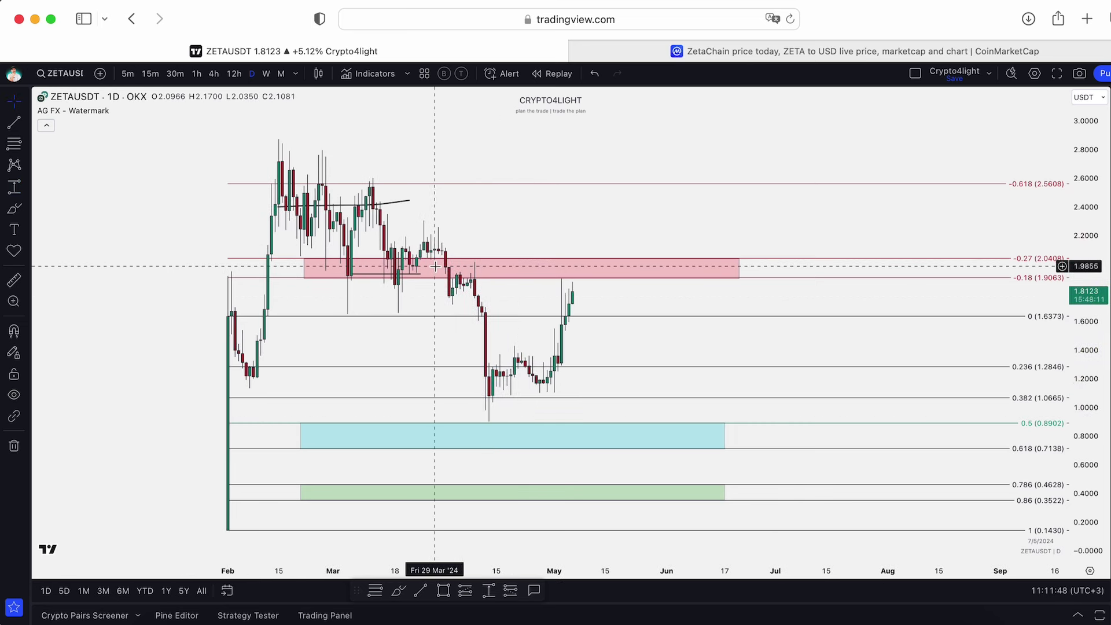
key("super+z")
key("super+z")
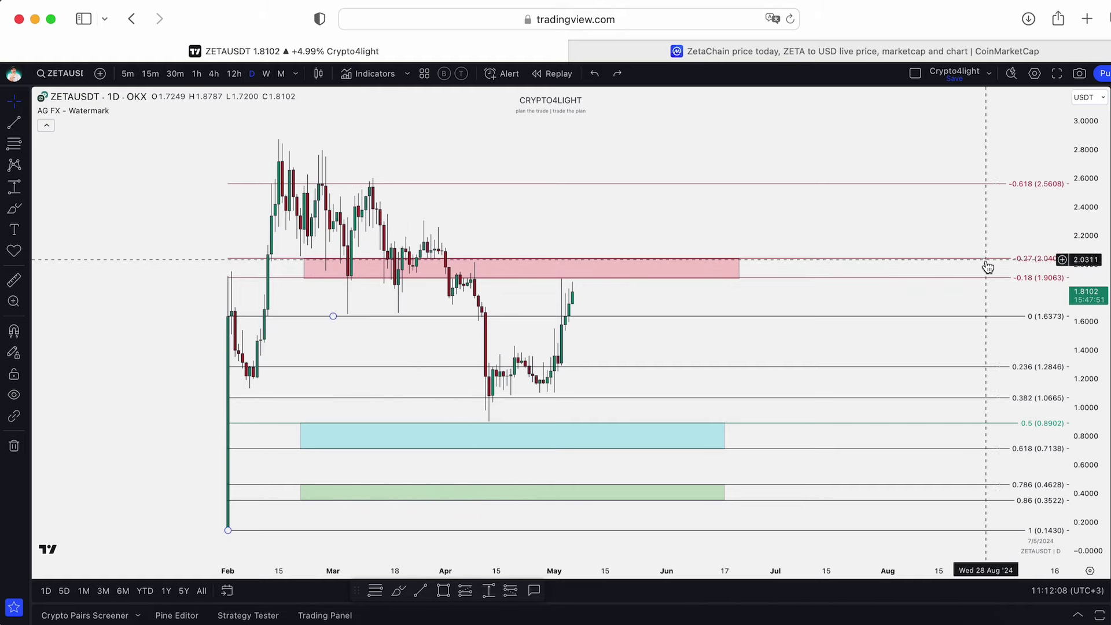
- Brush a projected path from the latest candles through the pink zone up to about 3.05, and undo it
left_click_drag(1095, 372, 1094, 151)
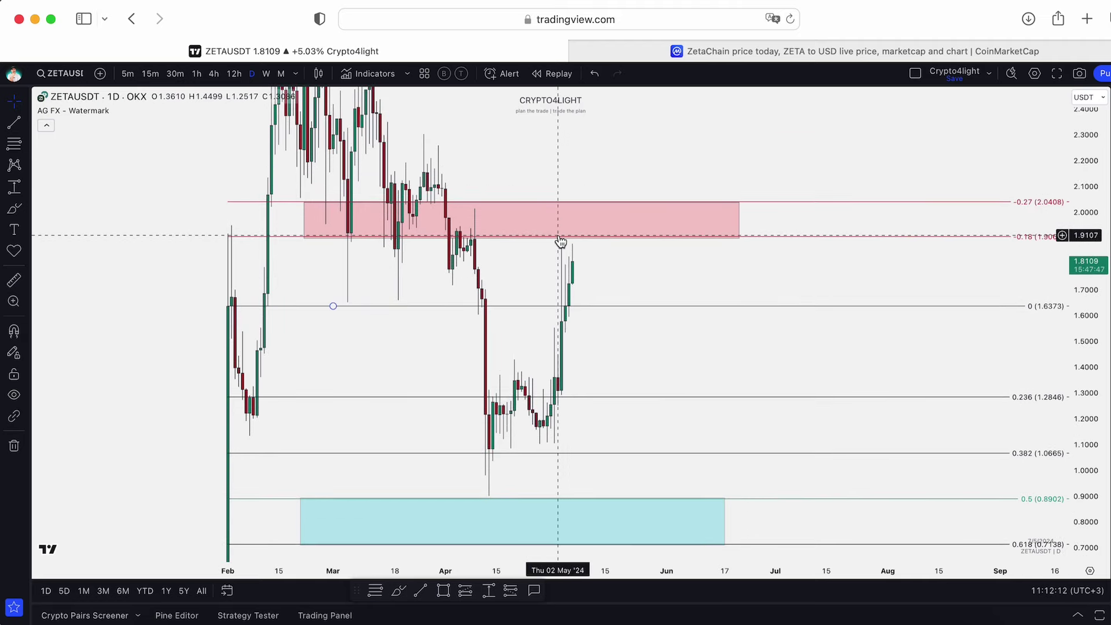
scroll(950, 253, "down", 2)
left_click_drag(1092, 243, 1091, 446)
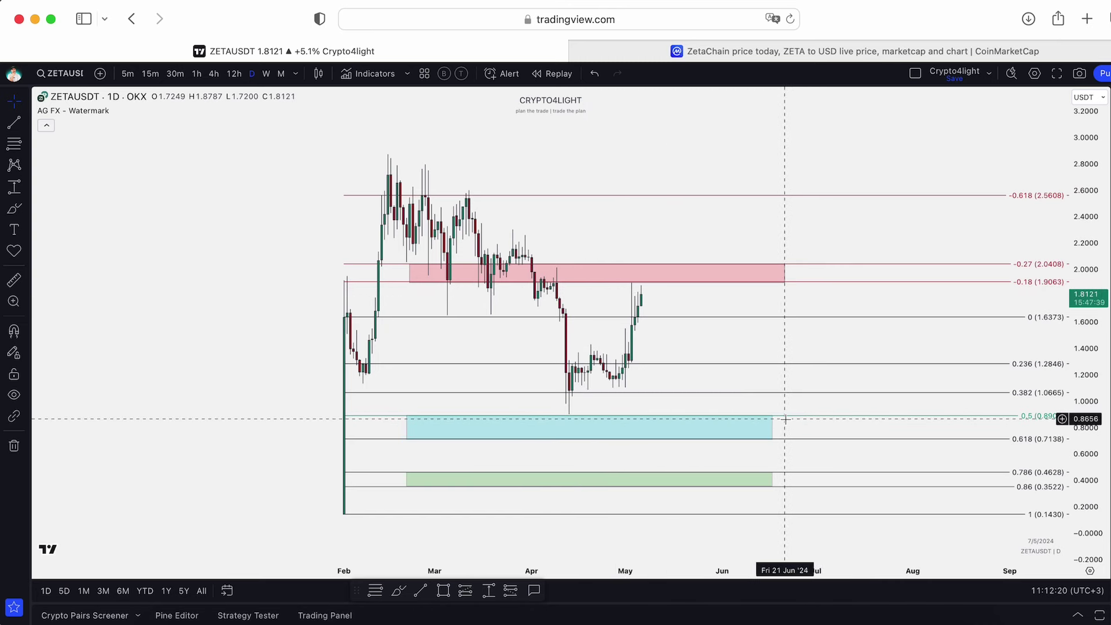
left_click(399, 590)
mouse_move(644, 288)
left_mouse_down()
mouse_move(666, 312)
mouse_move(713, 306)
mouse_move(778, 129)
left_mouse_up()
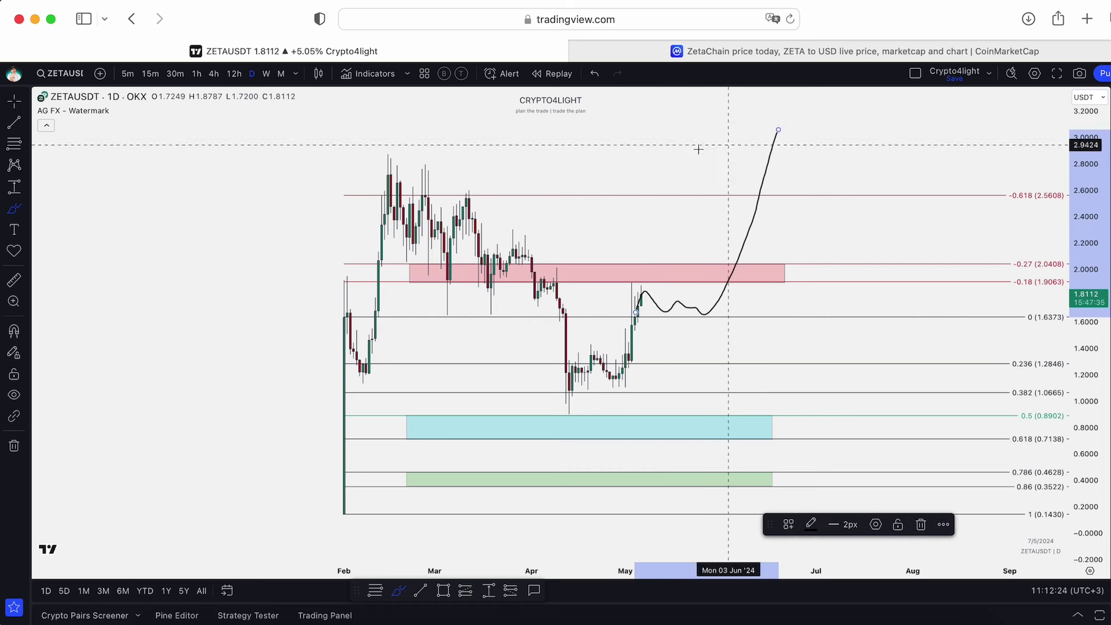
left_click(589, 76)
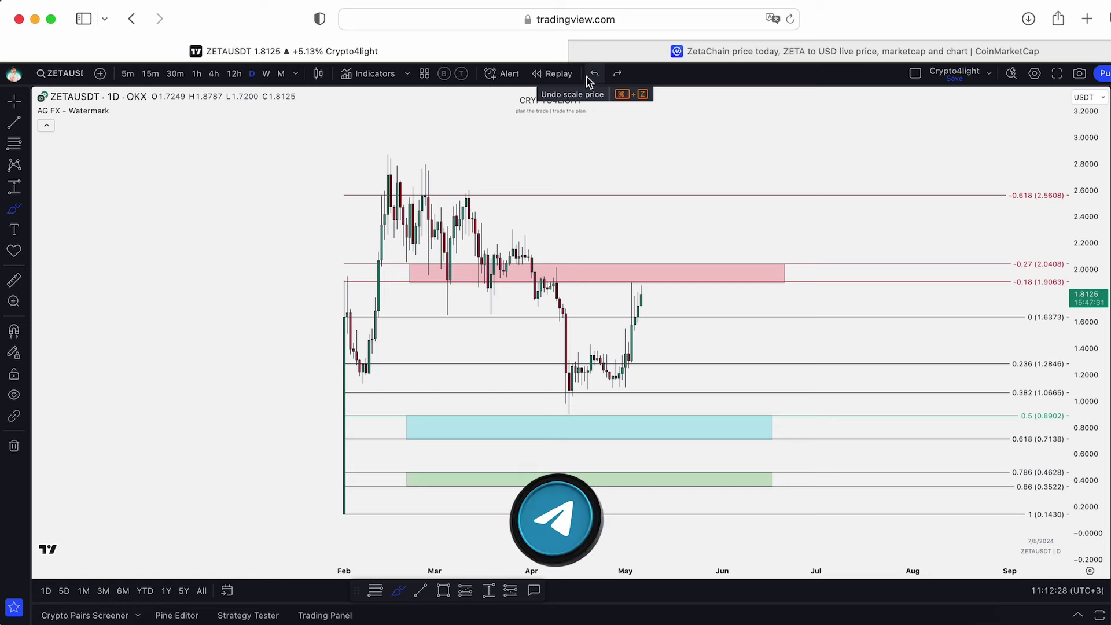
- Brush another projected path from the latest candles toward early summer prices above the pink zone, and undo the strokes
mouse_move(636, 308)
left_mouse_down()
mouse_move(651, 293)
mouse_move(738, 342)
mouse_move(782, 422)
mouse_move(871, 199)
left_mouse_up()
left_click(595, 74)
left_click(595, 73)
left_click(595, 73)
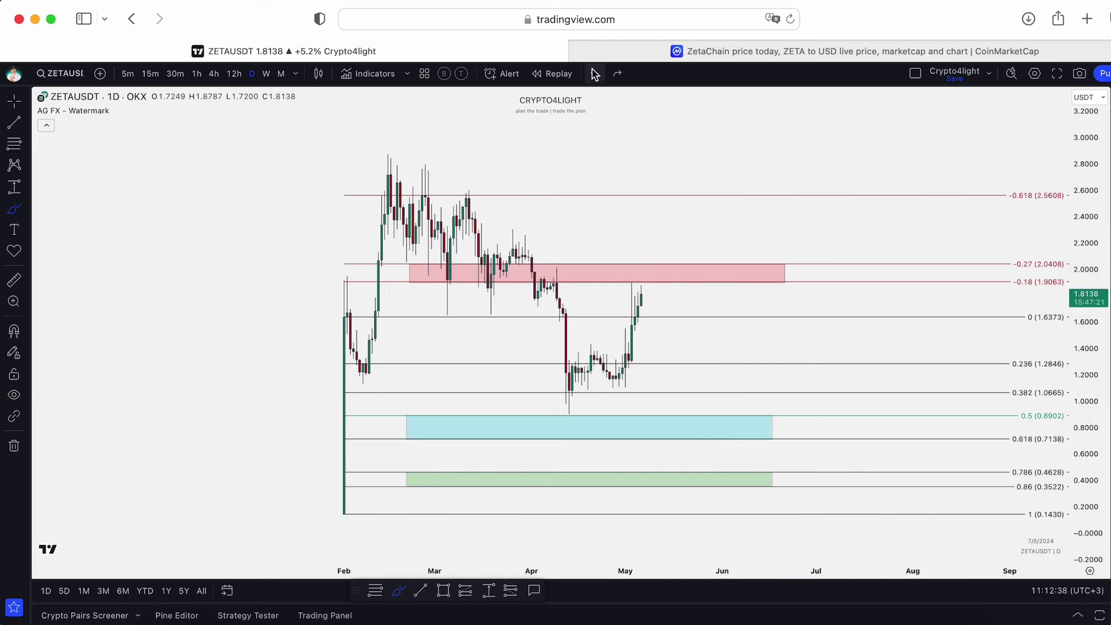
- Switch to the CoinMarketCap page to review ZetaChain's market cap, volume and supply figures, and return to the TradingView chart
left_click(794, 51)
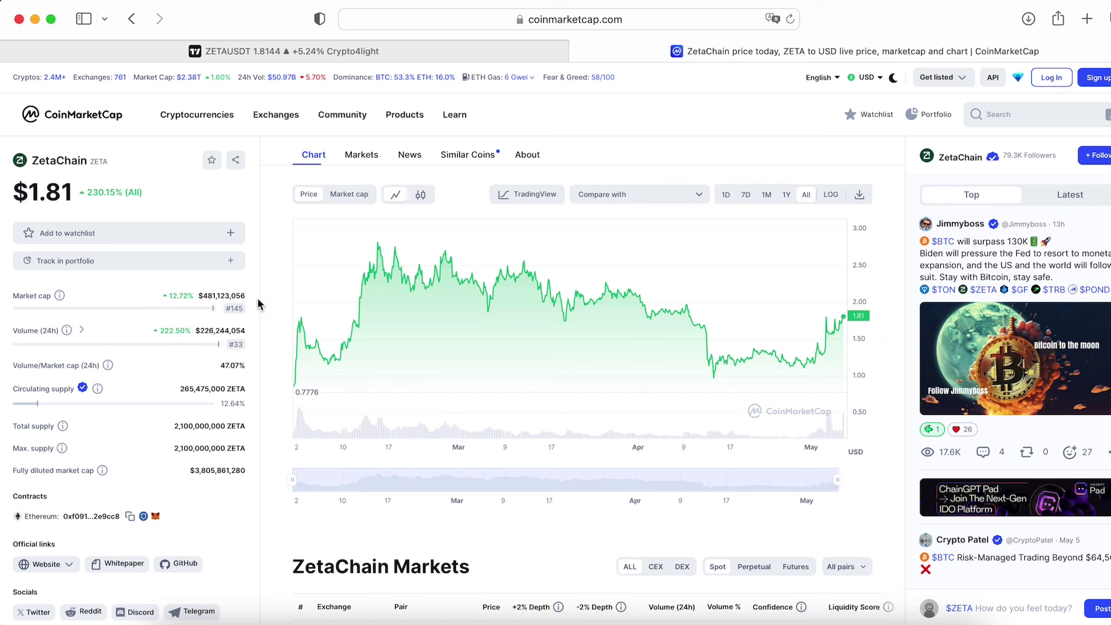
left_click(234, 267)
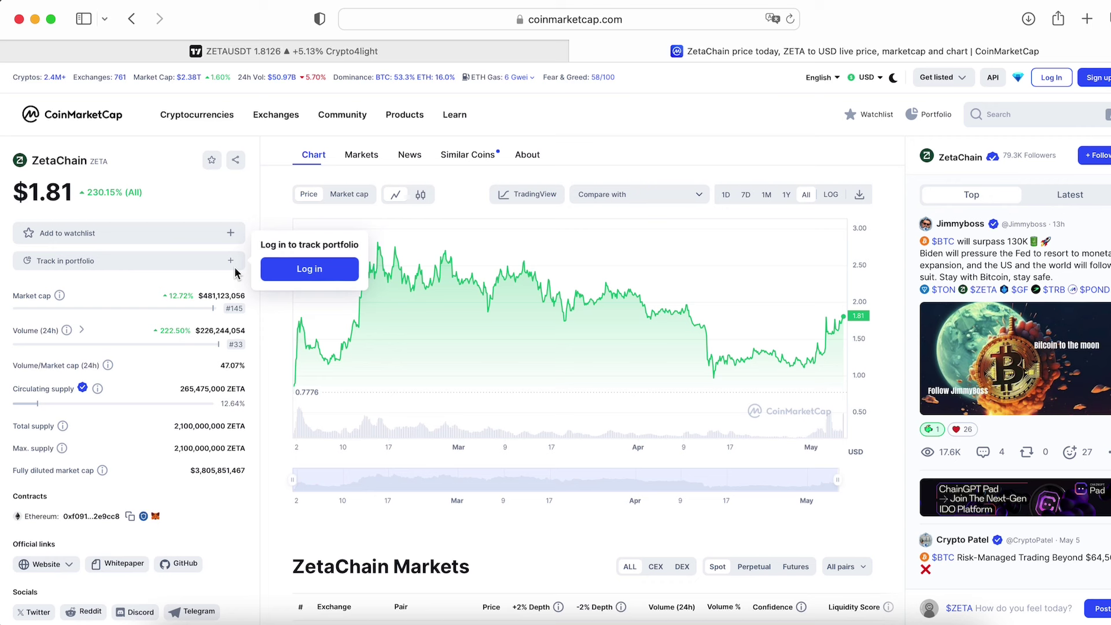
left_click(284, 51)
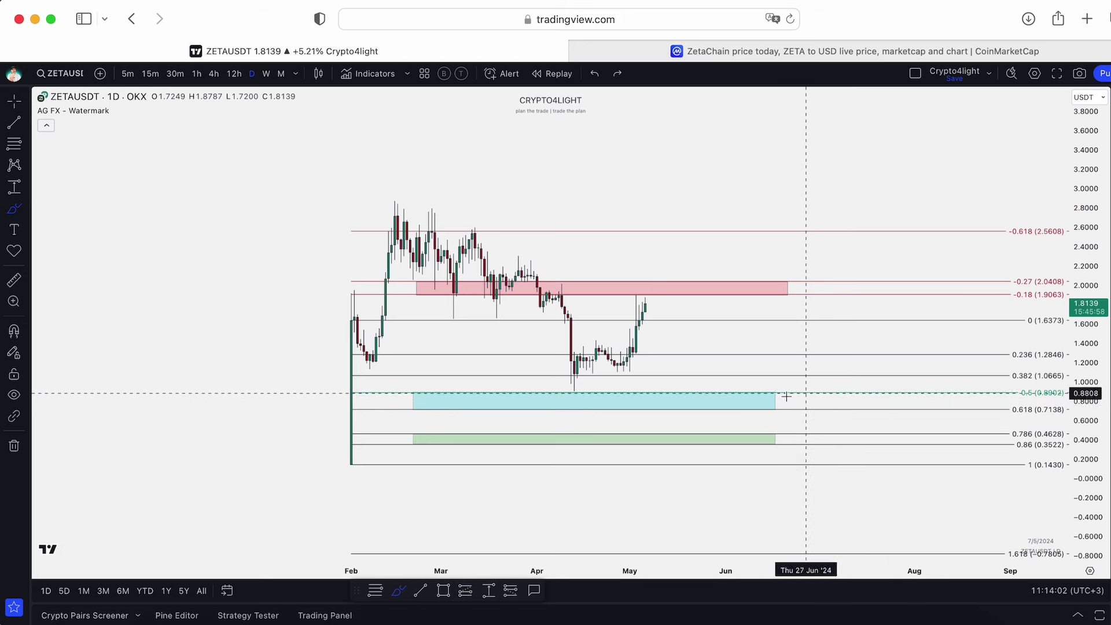
- Outline the cyan 0.5–0.618 zone and the green 0.786–0.86 zone with brush strokes, and undo them
left_click_drag(823, 389, 752, 446)
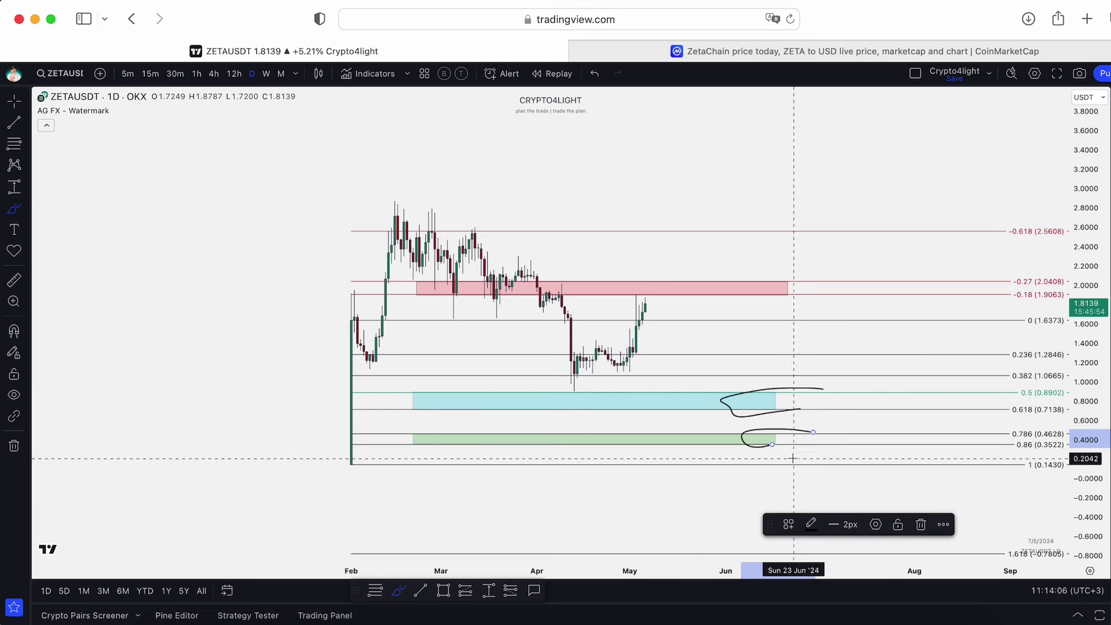
left_click(594, 75)
left_click(594, 75)
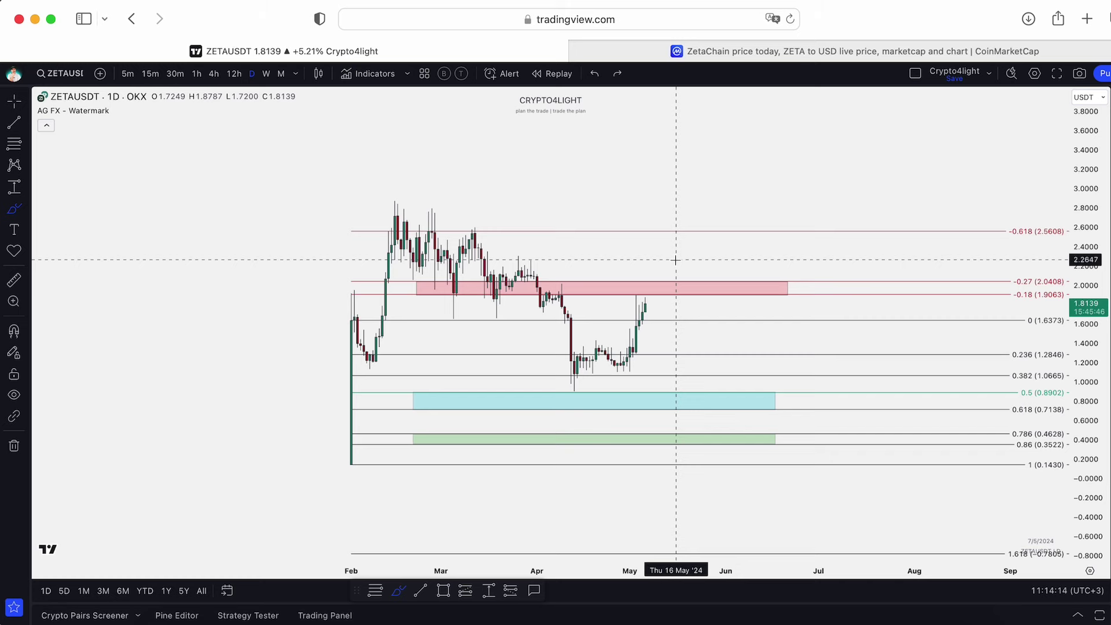
- Cross out the right end of the cyan zone with two brush strokes, and undo the cross
scroll(701, 250, "up", 3)
mouse_move(658, 385)
left_mouse_down()
mouse_move(704, 416)
mouse_move(637, 418)
left_mouse_up()
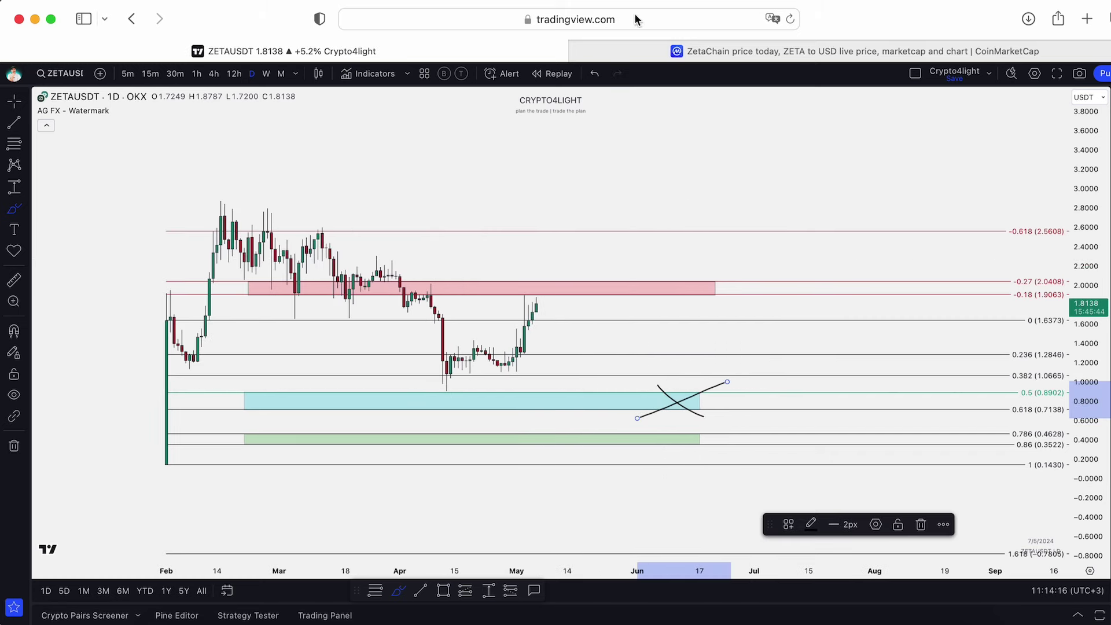
left_click(599, 75)
left_click(599, 74)
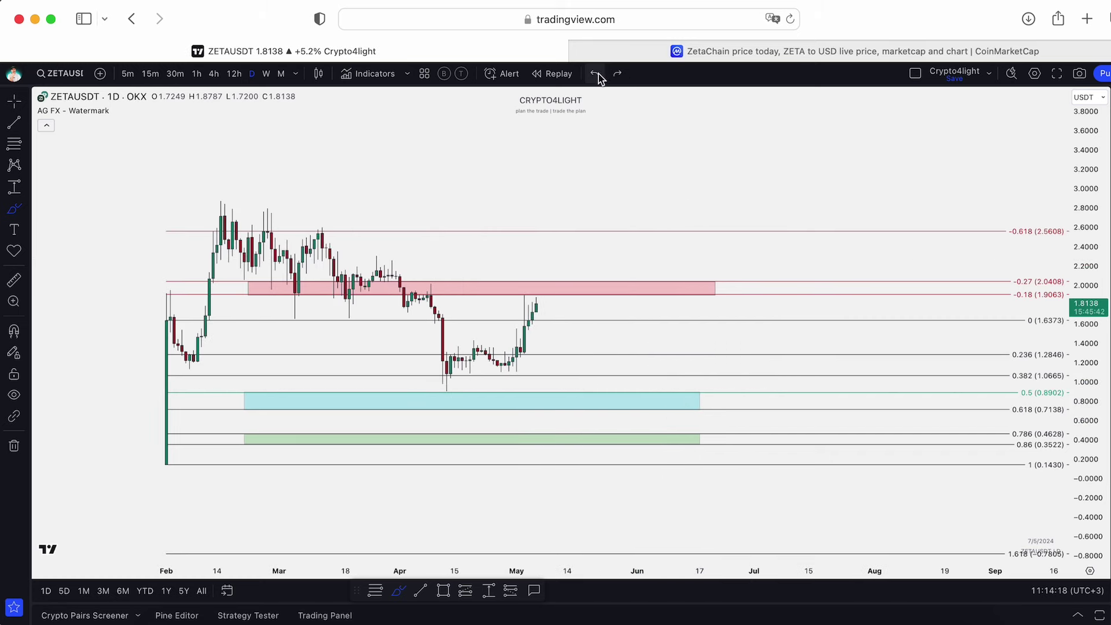
- Measure the price rise from about 0.91 just above the cyan zone to the pink zone's lower edge, and discard the measurement
left_click_drag(1089, 377, 1088, 275)
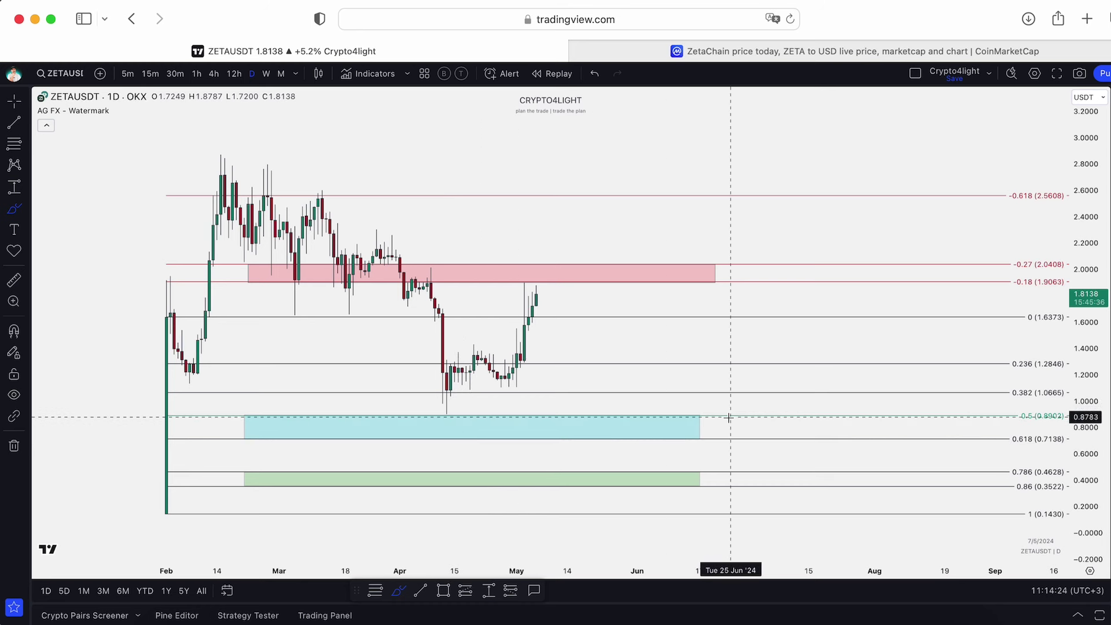
left_click(488, 591)
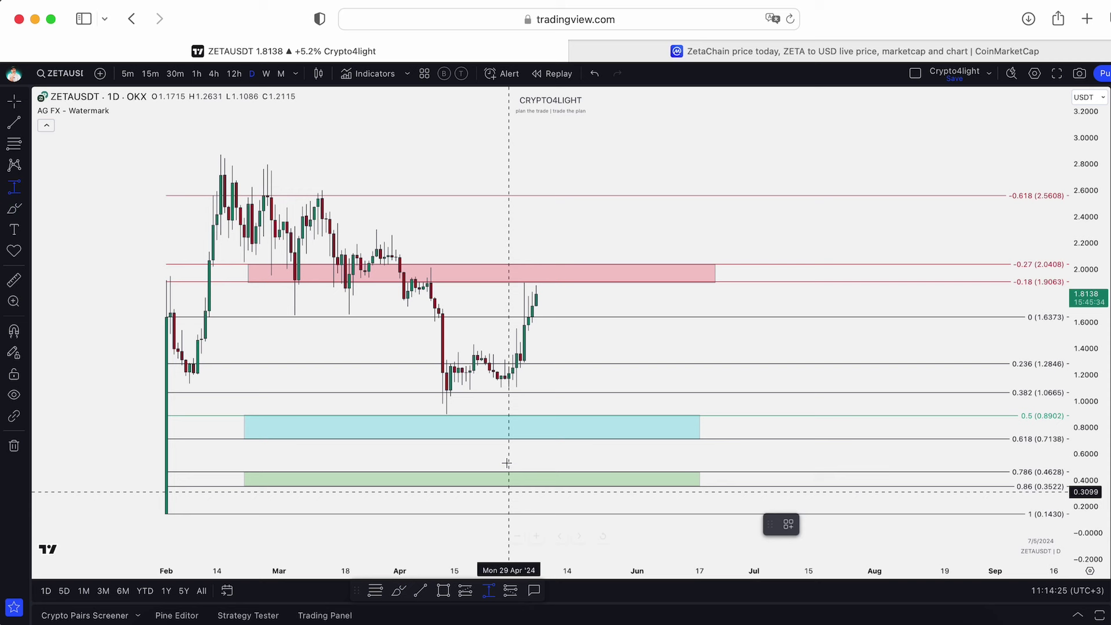
left_click(498, 412)
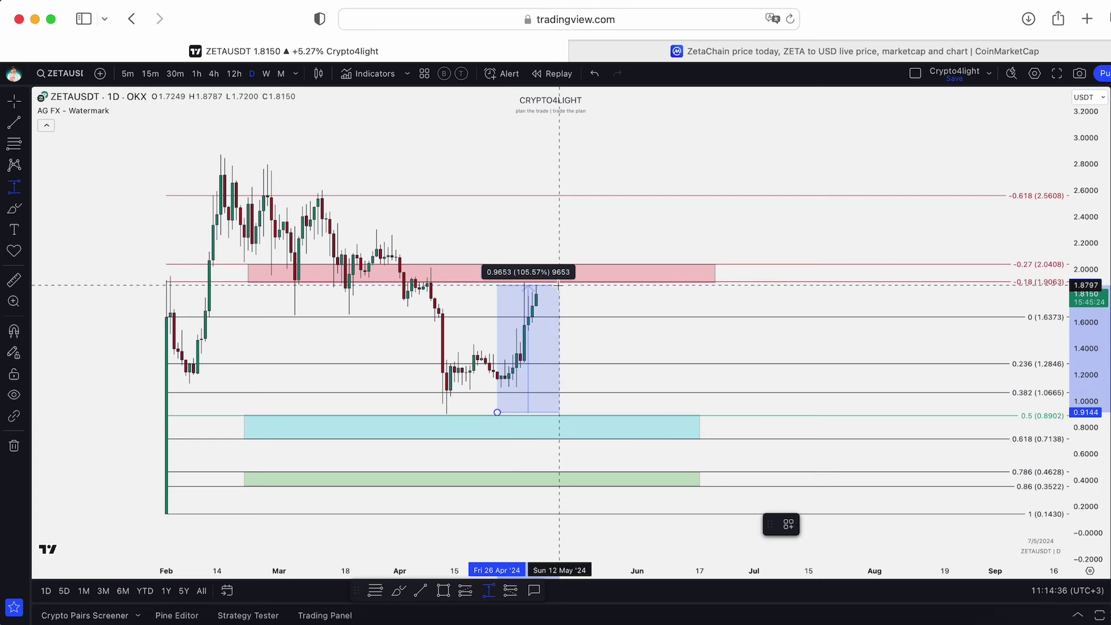
key("Escape")
scroll(576, 260, "down", 1)
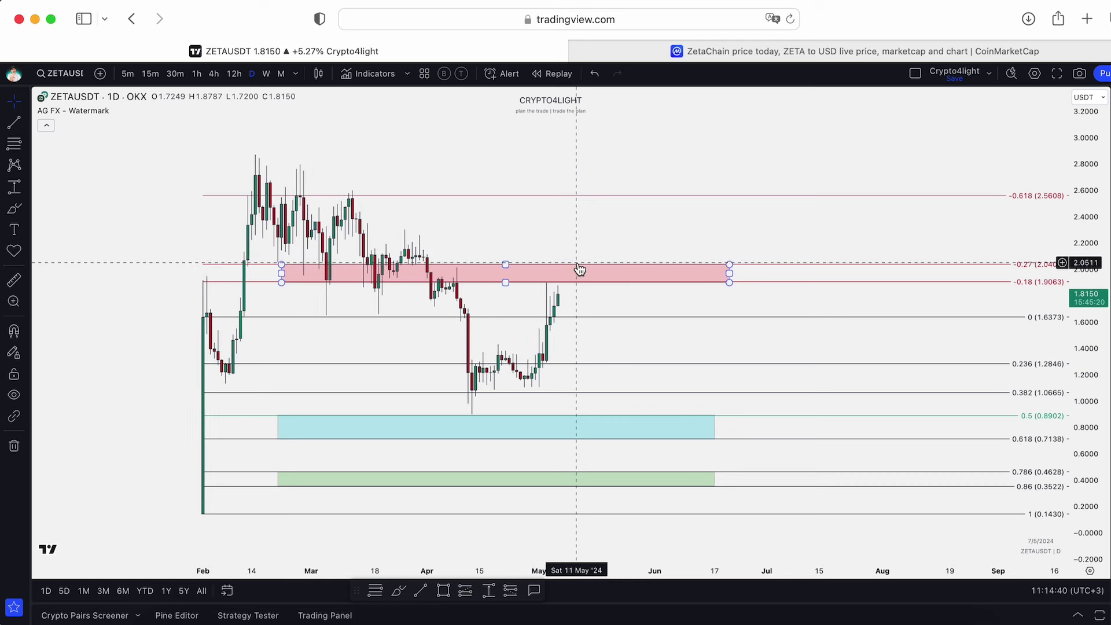
left_click_drag(594, 237, 560, 215)
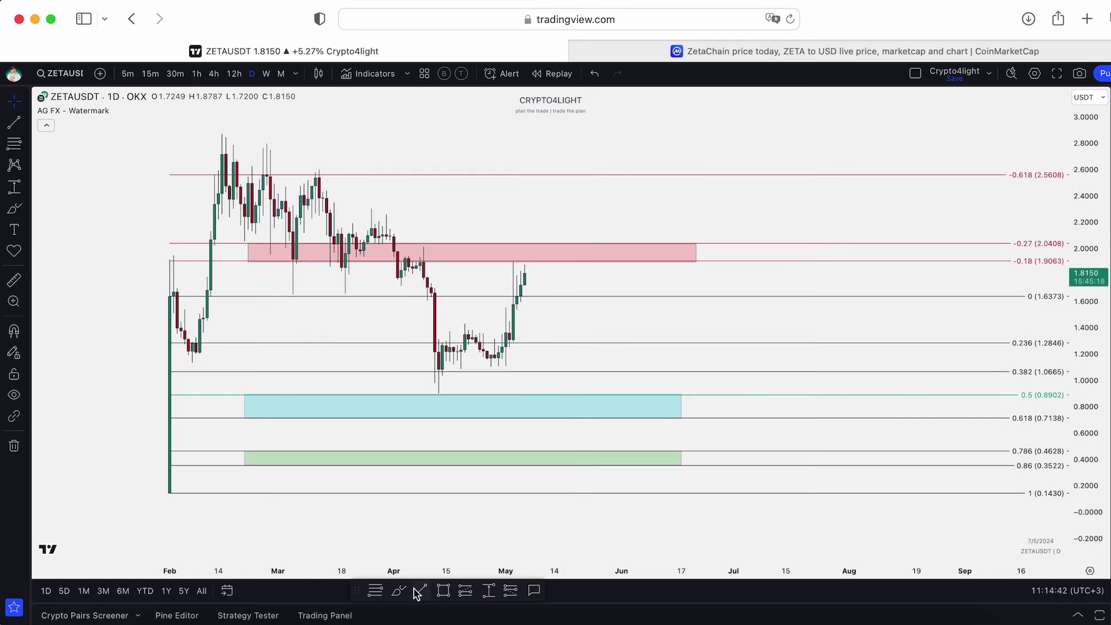
- Measure the price drop from the current price at about 1.81 to the cyan zone's lower edge, and discard the measurement
left_click(487, 590)
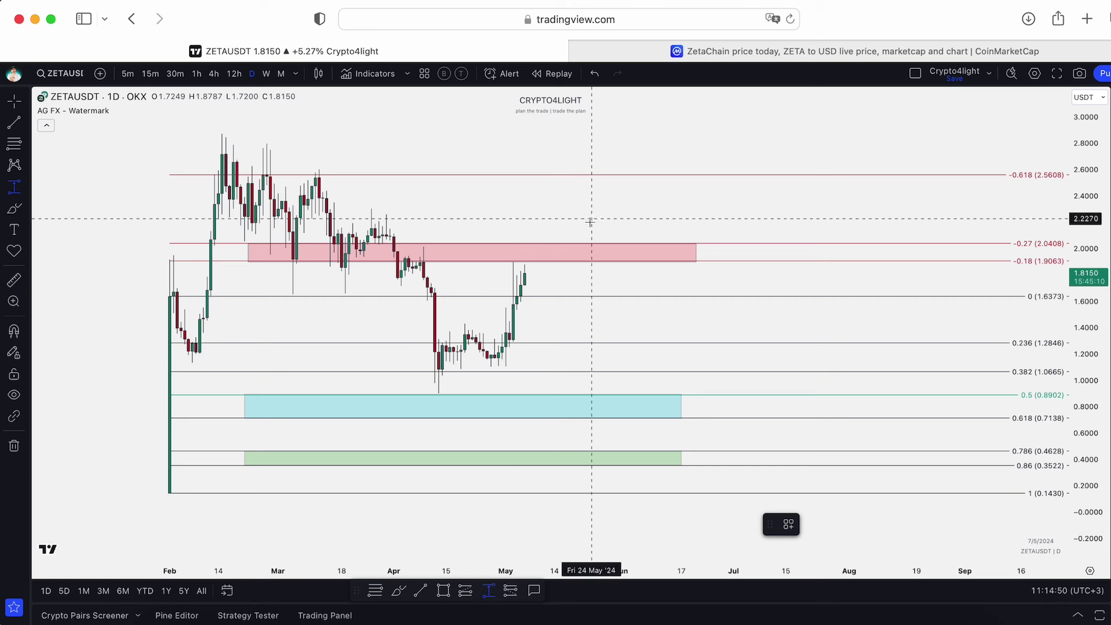
left_click(573, 275)
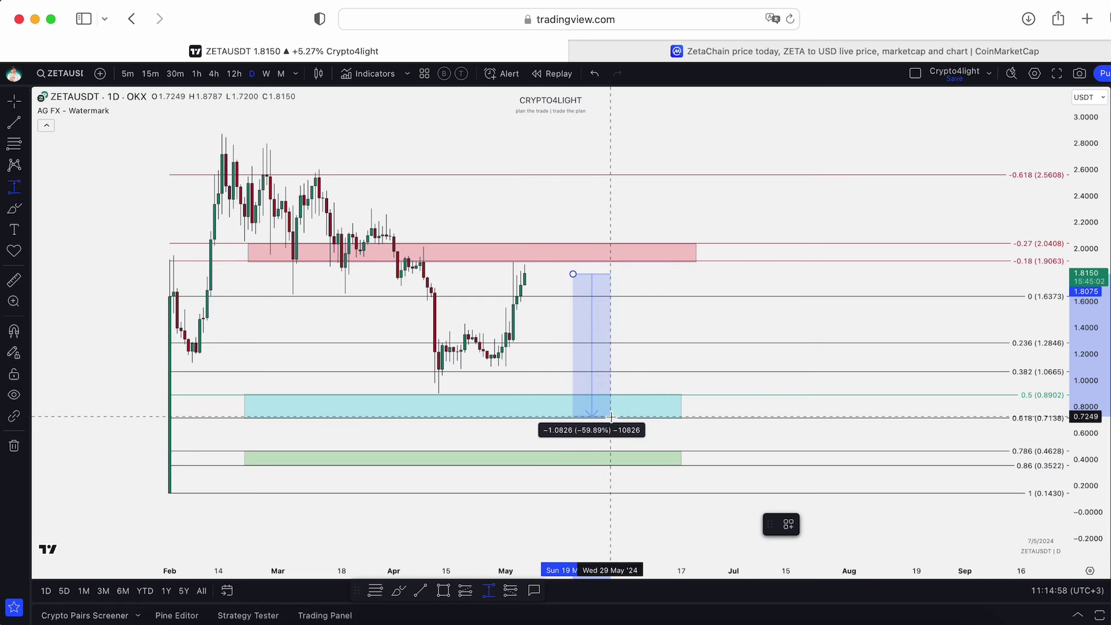
key("Escape")
scroll(664, 317, "down", 2)
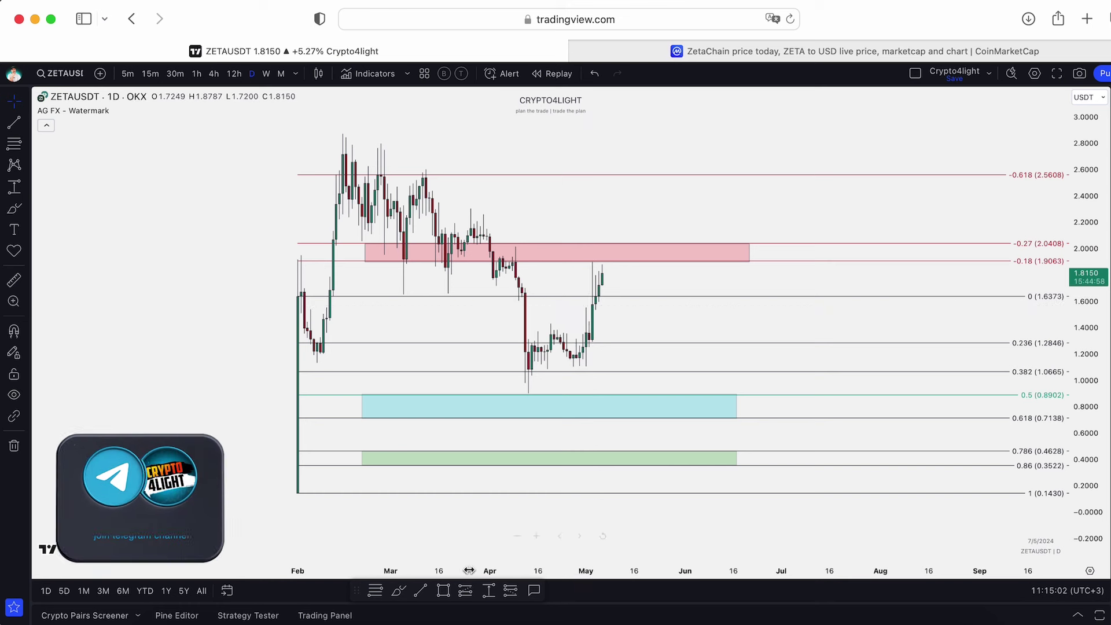
- Measure the price drop from about 2.82 near the chart's highs to the cyan zone's upper edge, and discard the measurement
left_click(488, 592)
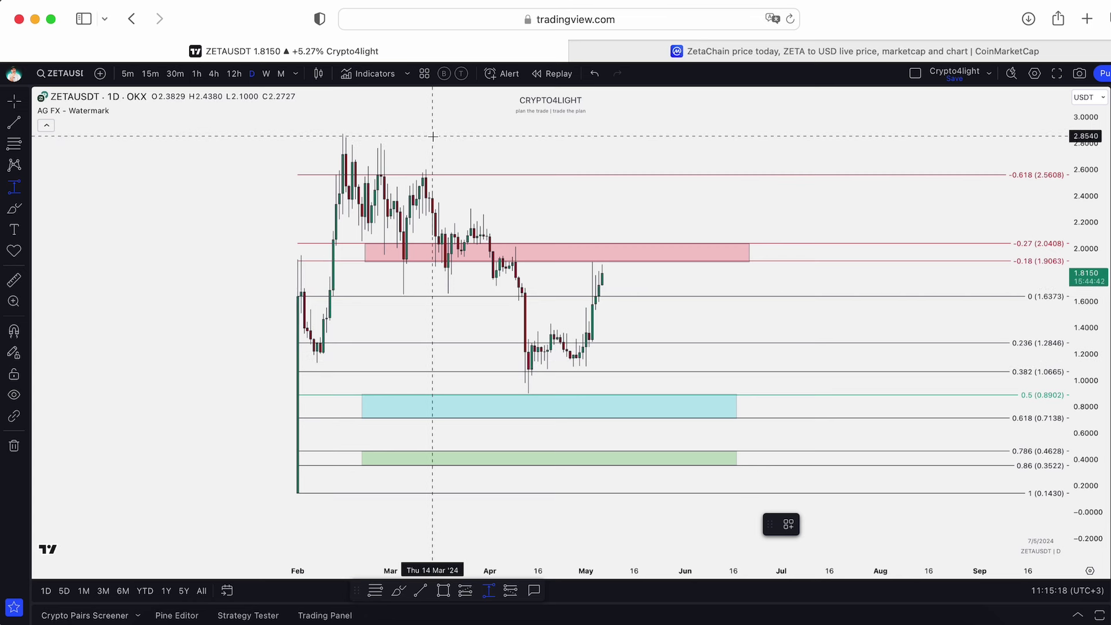
left_click(394, 140)
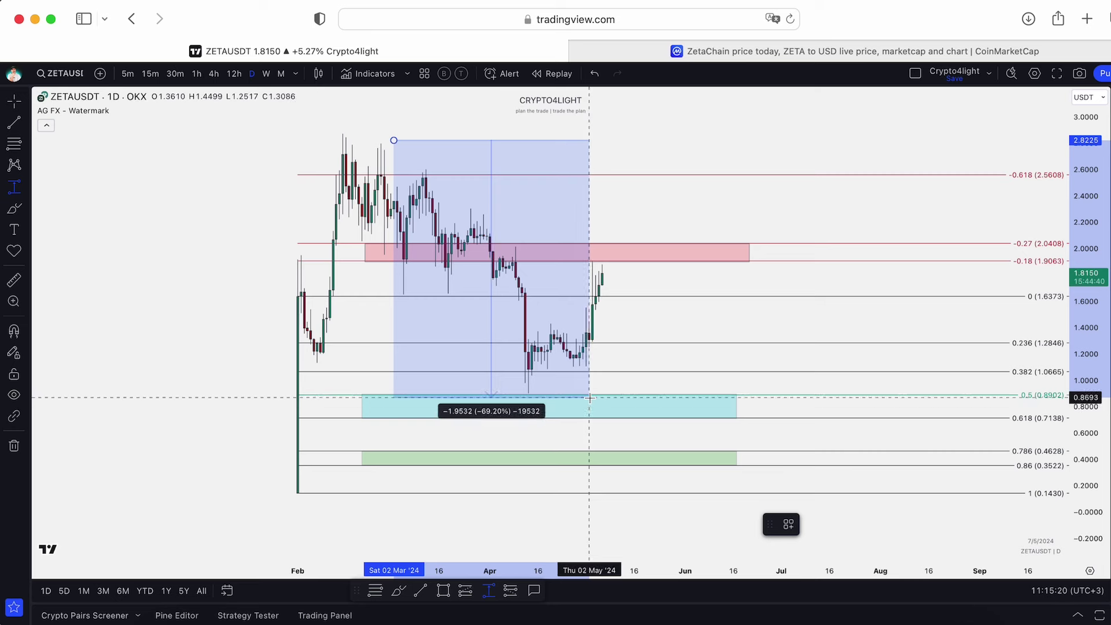
key("Escape")
- Draw a descending parallel channel snapped to the 7 February and 13 April lows, and widen it until its upper line meets the February highs
scroll(612, 219, "down", 1)
left_click_drag(610, 218, 541, 241)
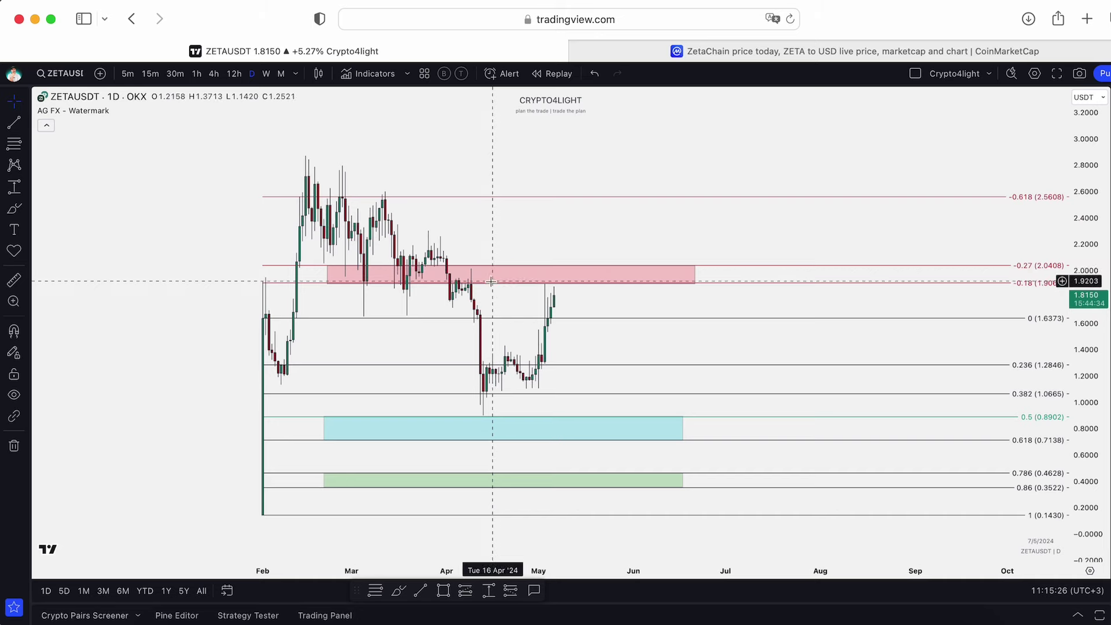
scroll(840, 296, "down", 1)
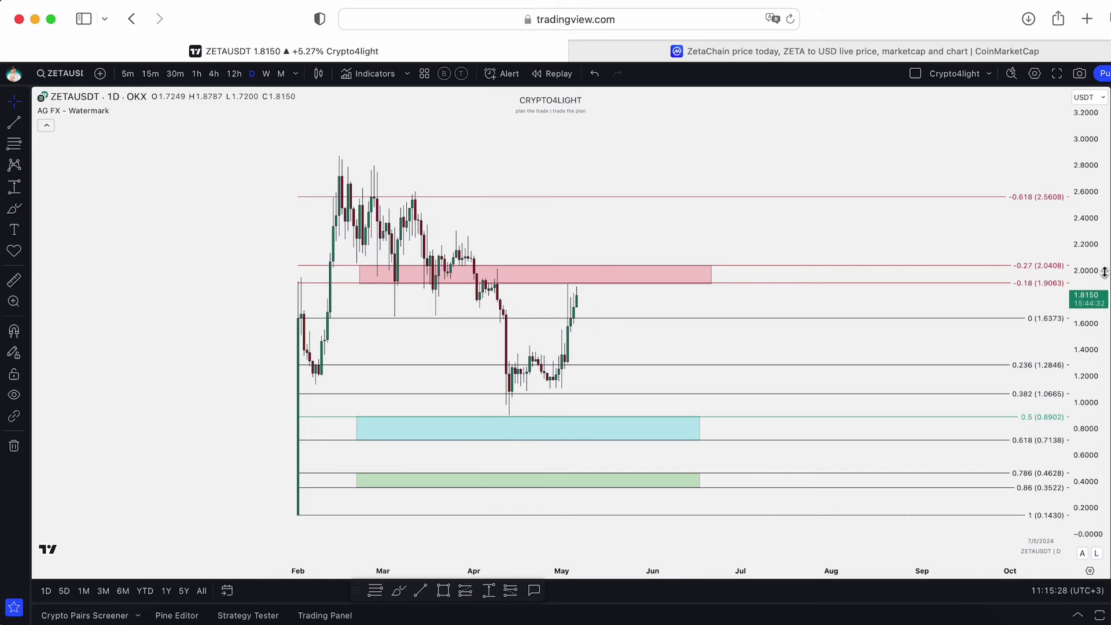
left_click_drag(1105, 273, 1105, 371)
scroll(831, 256, "up", 1)
left_click_drag(830, 254, 817, 251)
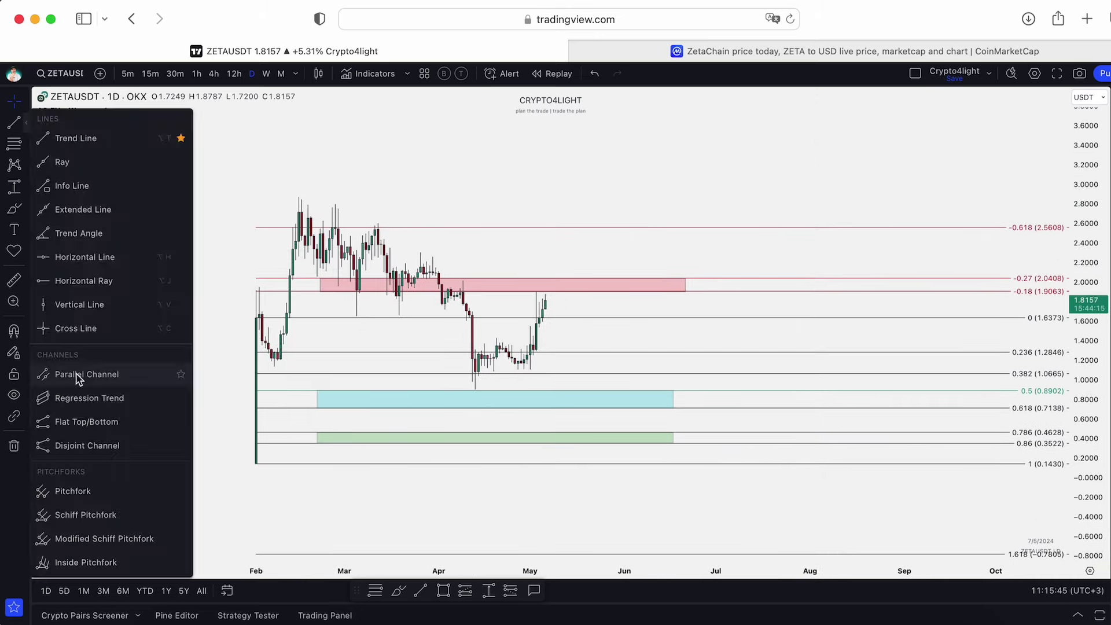
left_click(77, 376)
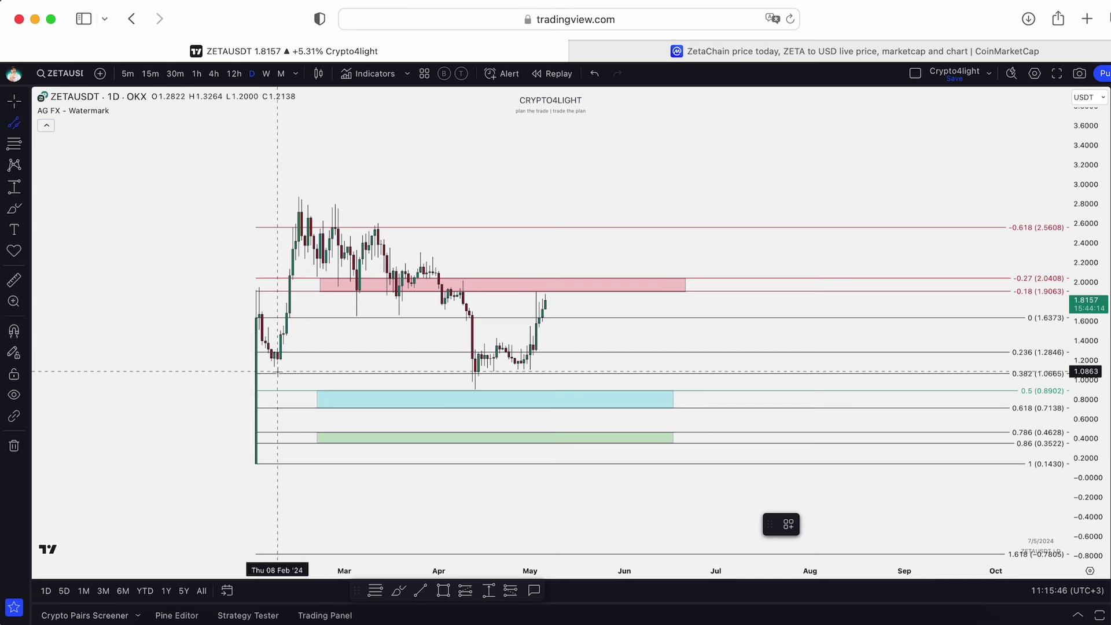
left_click(14, 331)
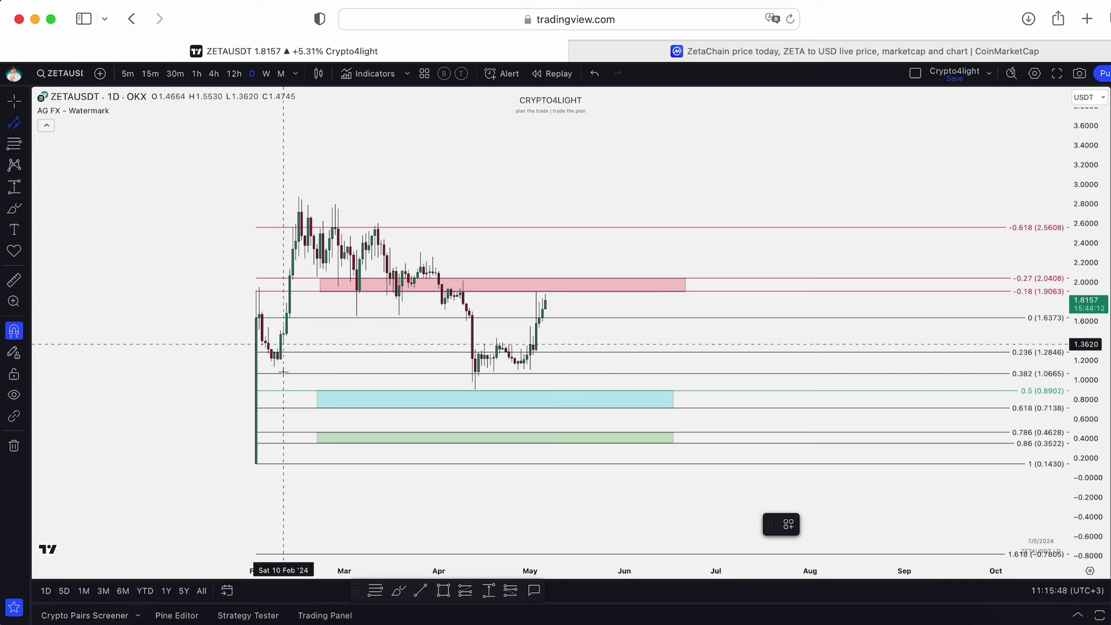
left_click(276, 367)
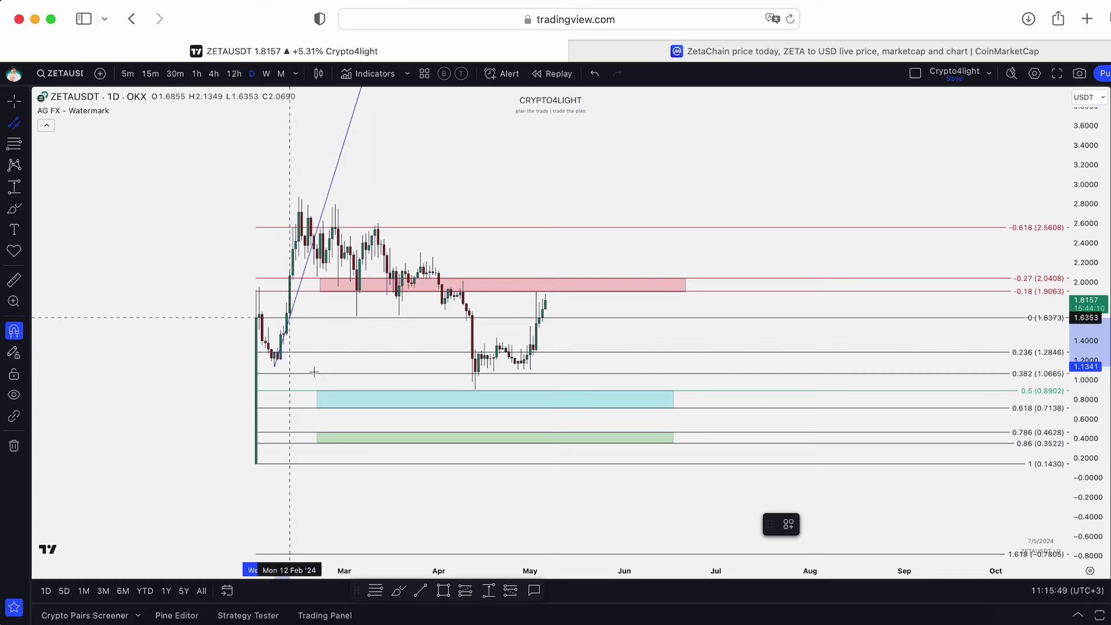
left_click(473, 382)
left_click(276, 356)
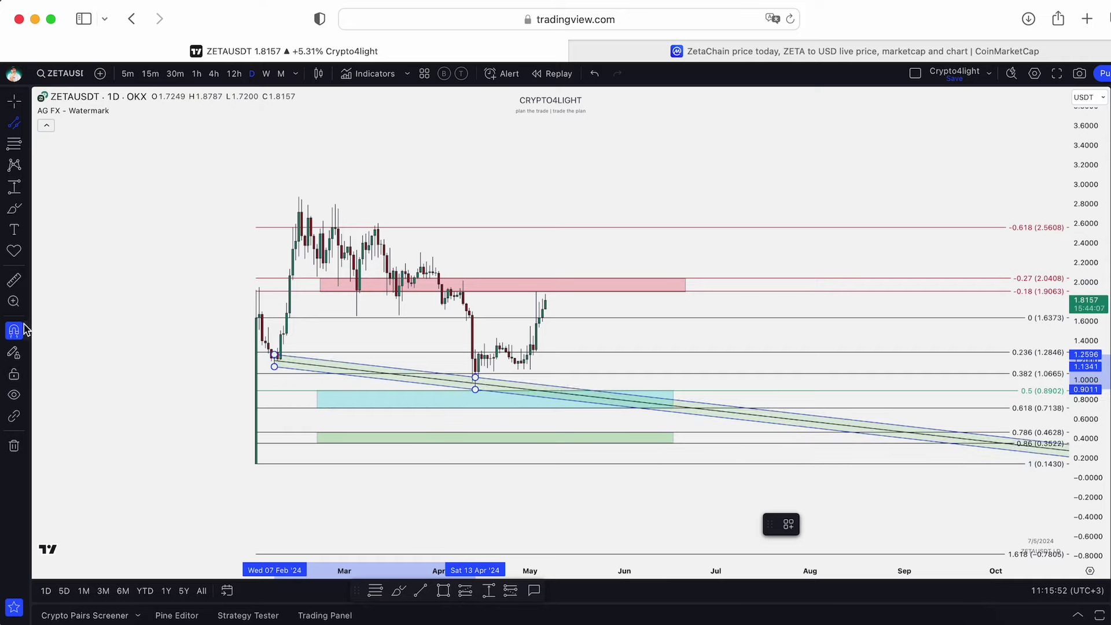
left_click(383, 307)
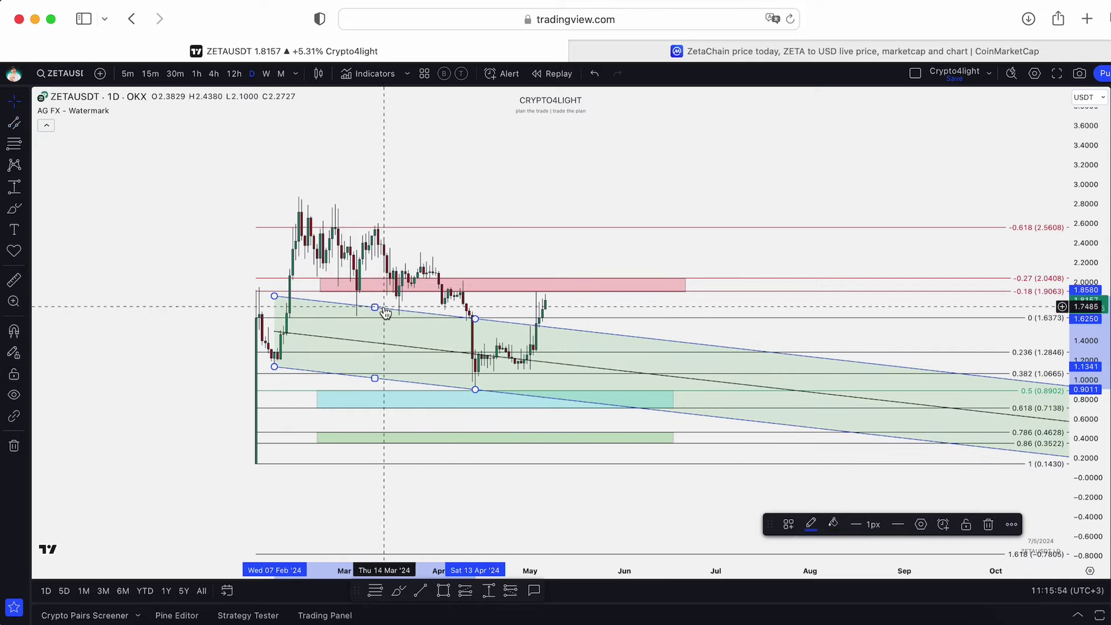
left_click_drag(385, 312, 324, 194)
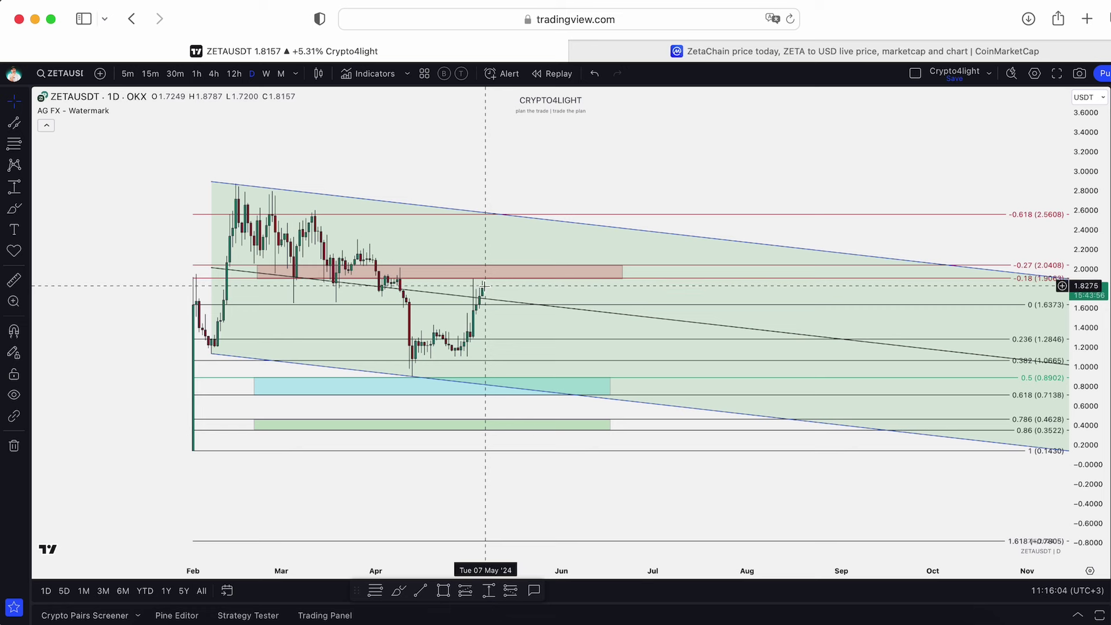
- Sketch a brush path from the current price through the channel top to about 3.60, circle the upper line near 2.42, and undo both
left_click(399, 591)
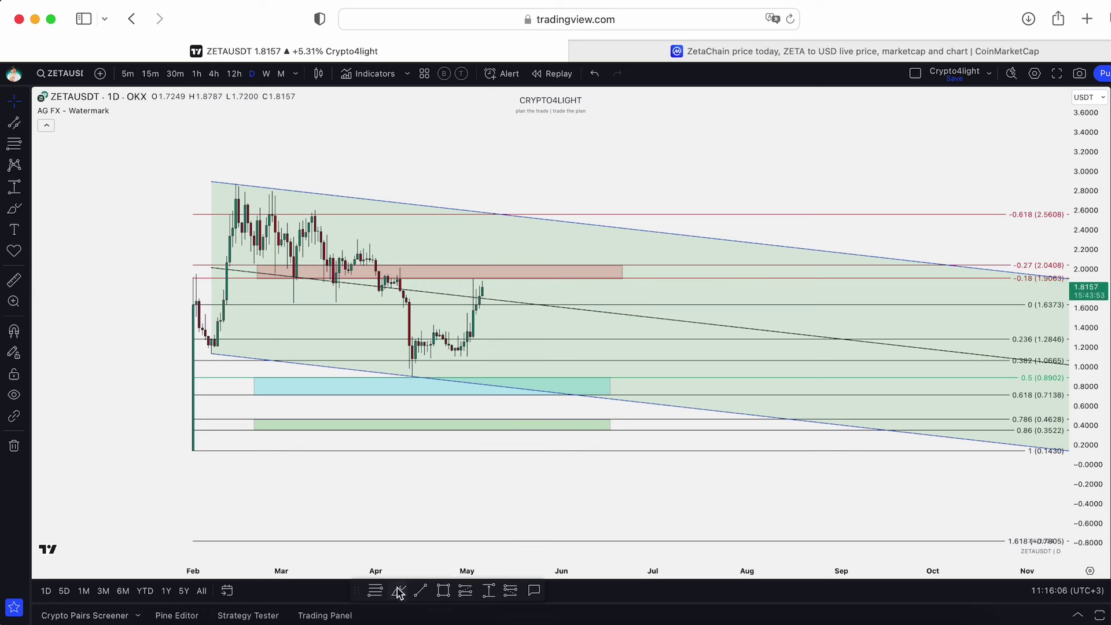
mouse_move(485, 302)
left_mouse_down()
mouse_move(503, 273)
mouse_move(517, 298)
mouse_move(575, 296)
mouse_move(678, 108)
left_mouse_up()
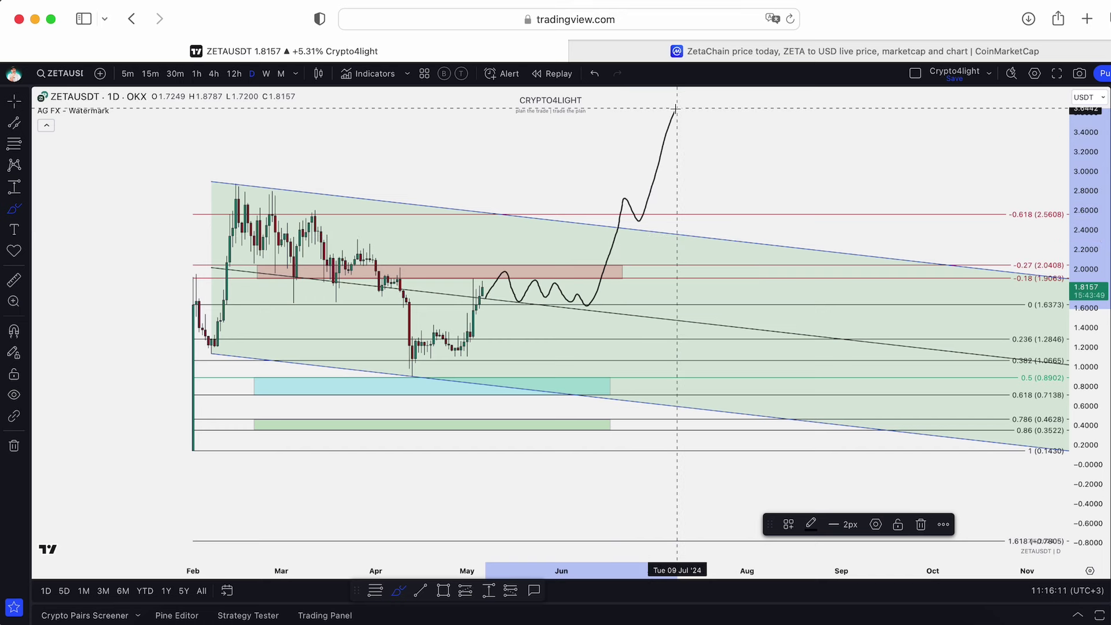
left_click(594, 74)
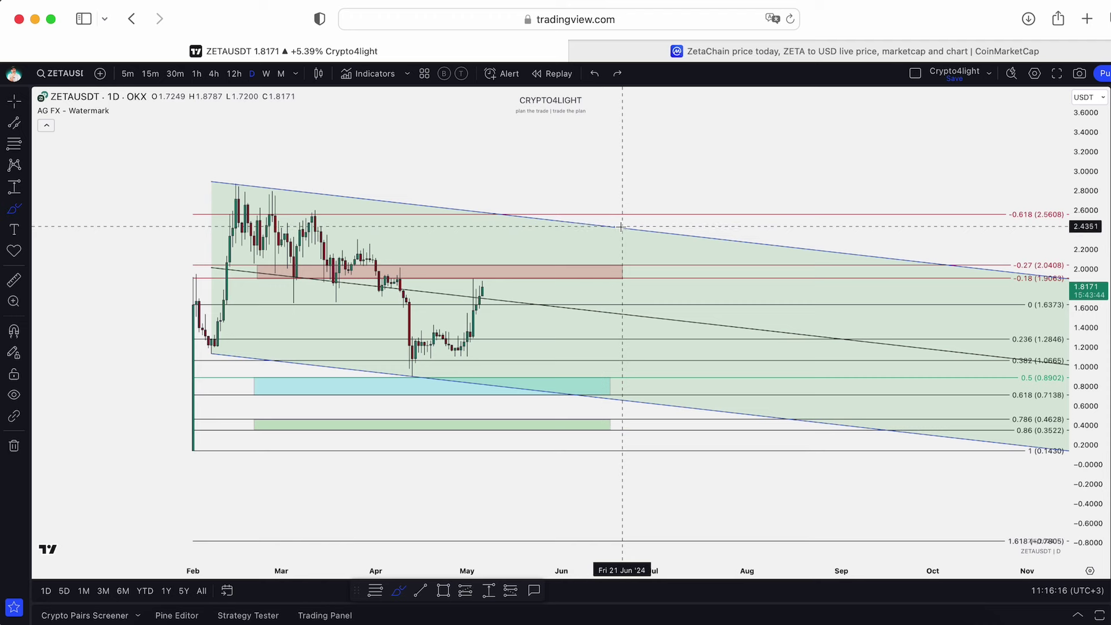
left_click_drag(623, 227, 647, 228)
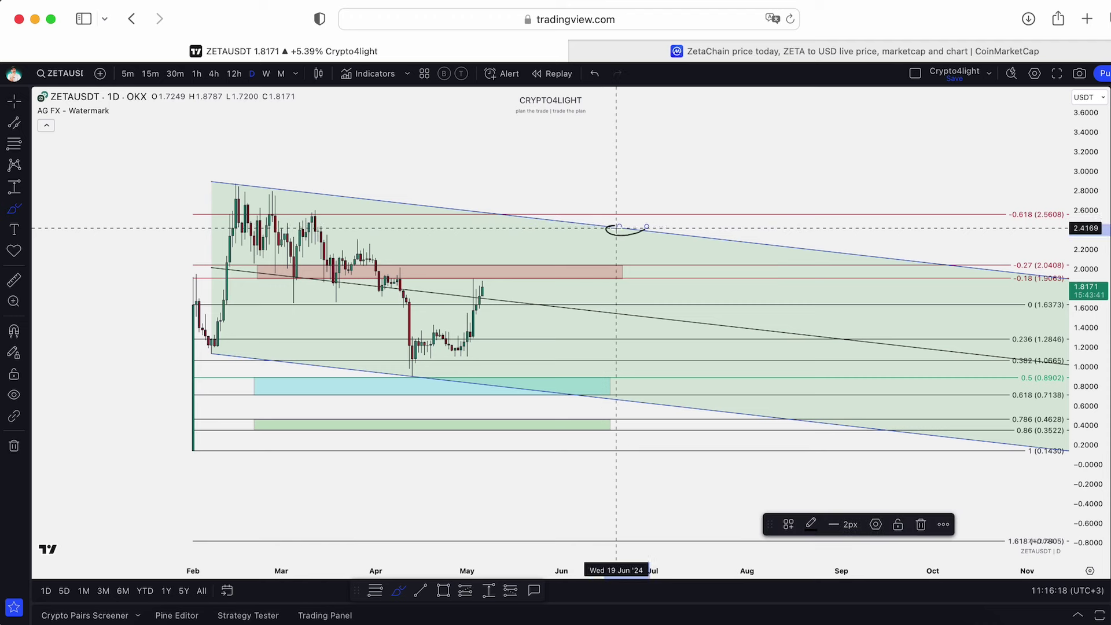
left_click(598, 74)
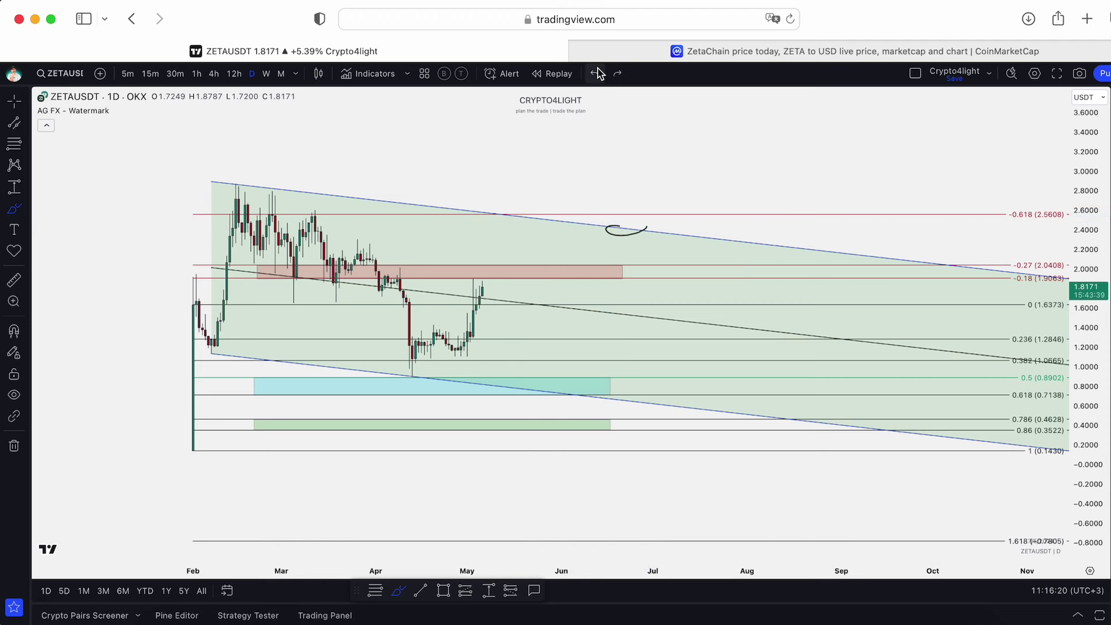
- Sketch a brush path falling from the pink zone into the cyan zone, underline the April low with a horizontal stroke, and undo both
mouse_move(482, 287)
left_mouse_down()
mouse_move(514, 315)
mouse_move(549, 380)
left_mouse_up()
left_click_drag(399, 380, 485, 381)
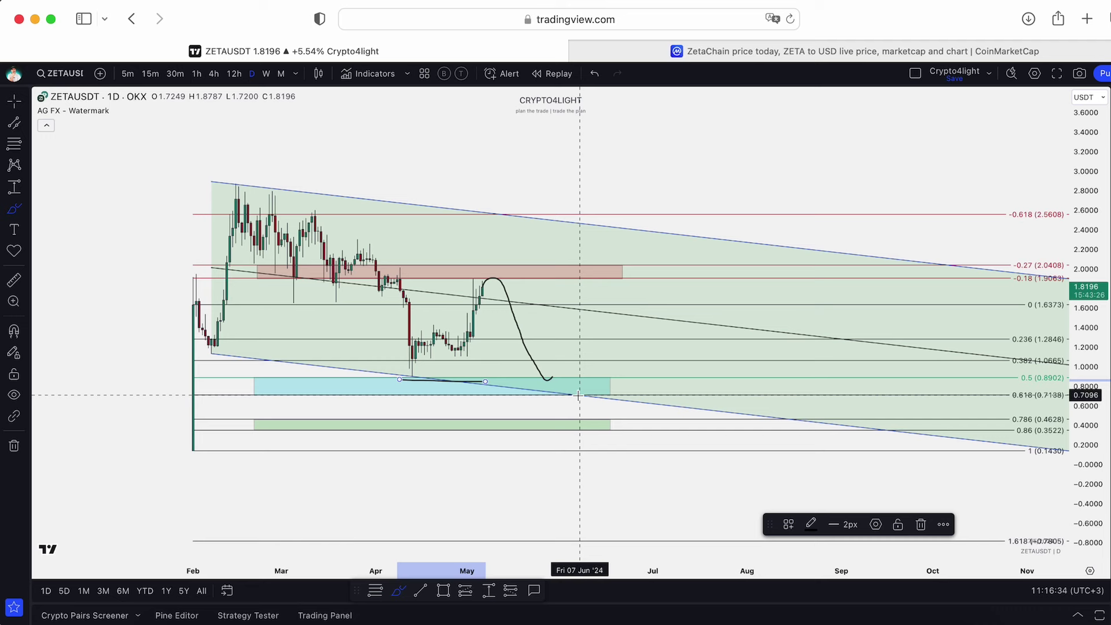
left_click(592, 74)
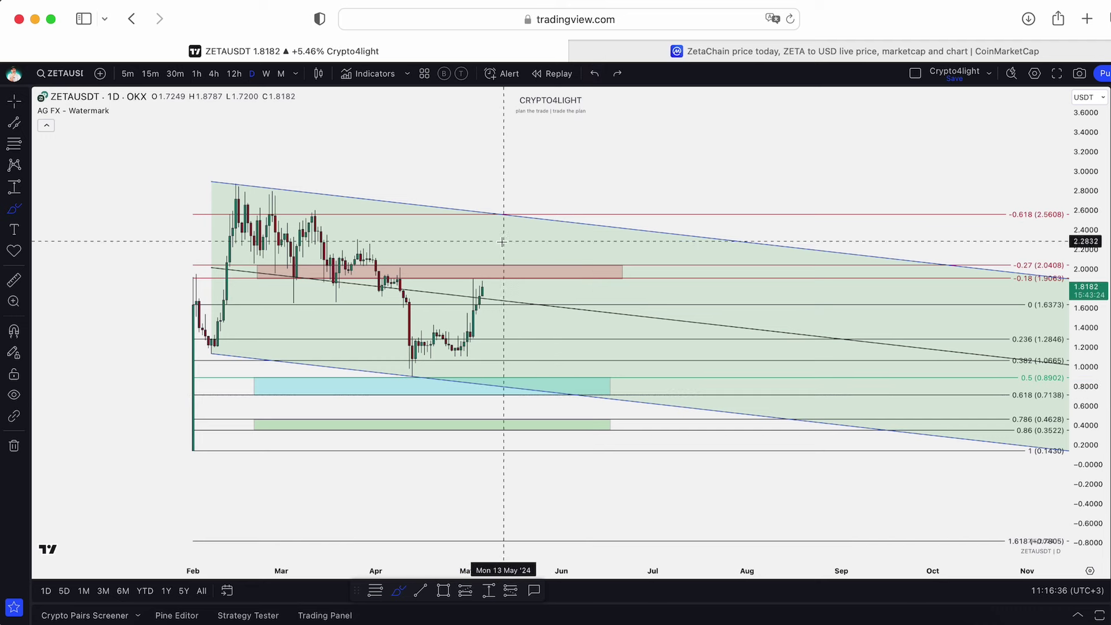
- Sketch a brush path rising from the current price out above the channel, and undo it
mouse_move(481, 301)
left_mouse_down()
mouse_move(562, 301)
mouse_move(579, 325)
mouse_move(583, 395)
mouse_move(608, 371)
mouse_move(712, 174)
mouse_move(724, 96)
left_mouse_up()
left_click(595, 74)
left_click(596, 76)
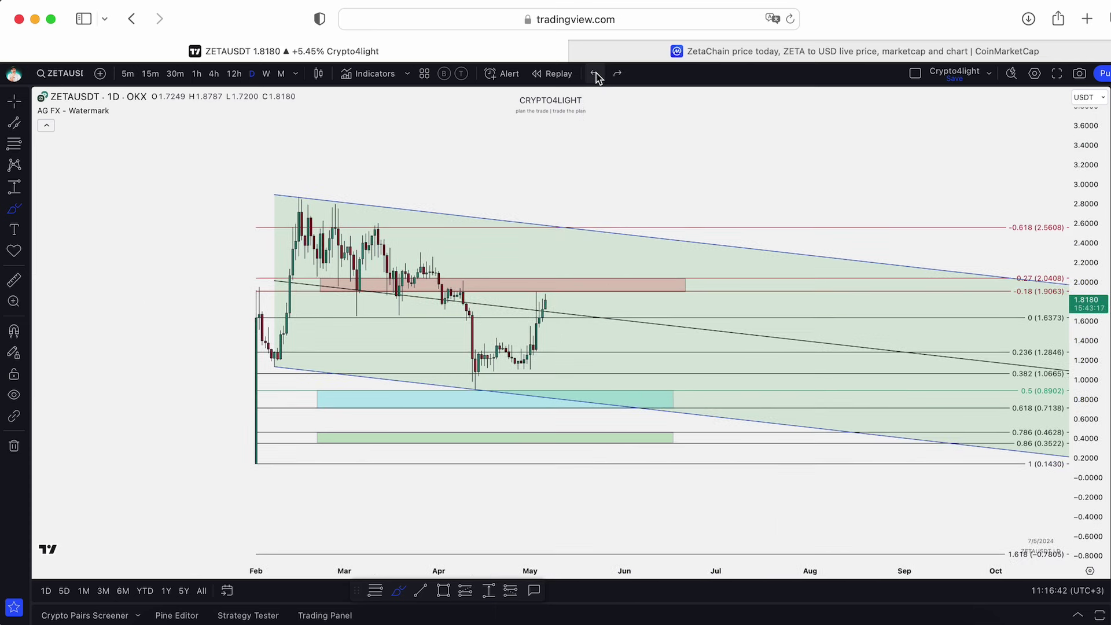
- Delete the descending parallel channel from the chart
left_click(13, 102)
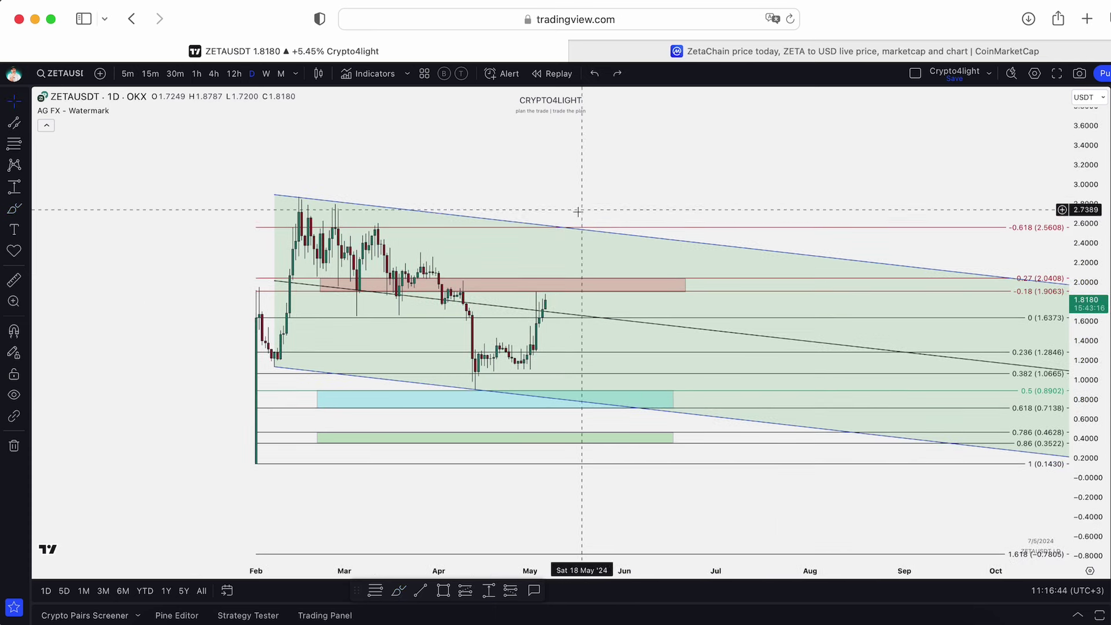
left_click(534, 225)
key("Delete")
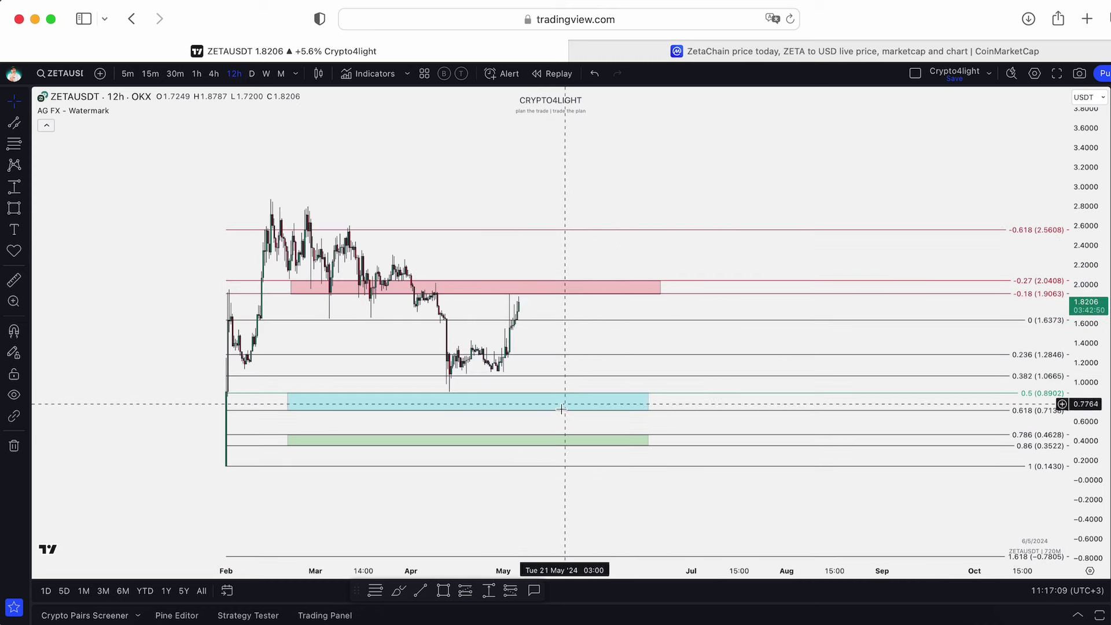
- Add the Crypto4light ADZ and Crypto4light Direction indicators below the price chart
left_click(590, 398)
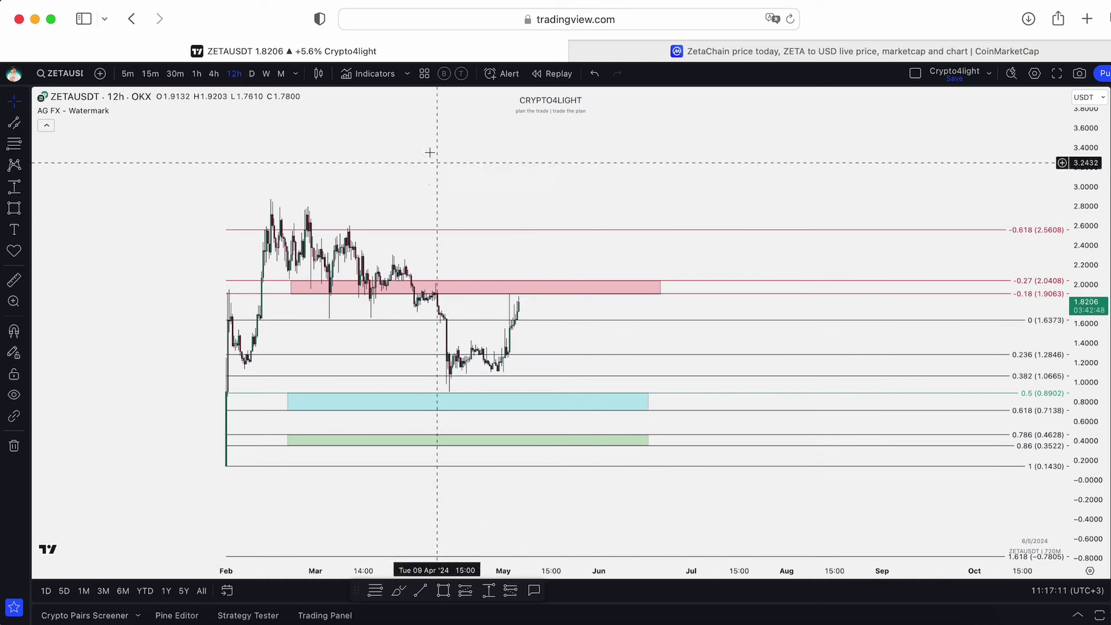
left_click(368, 74)
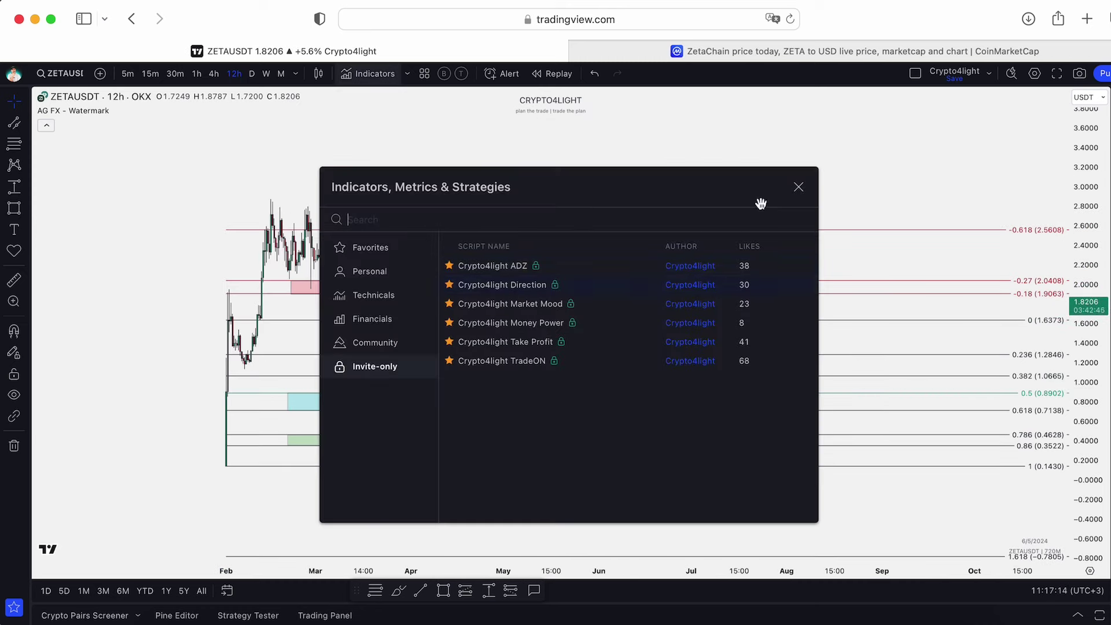
left_click(799, 186)
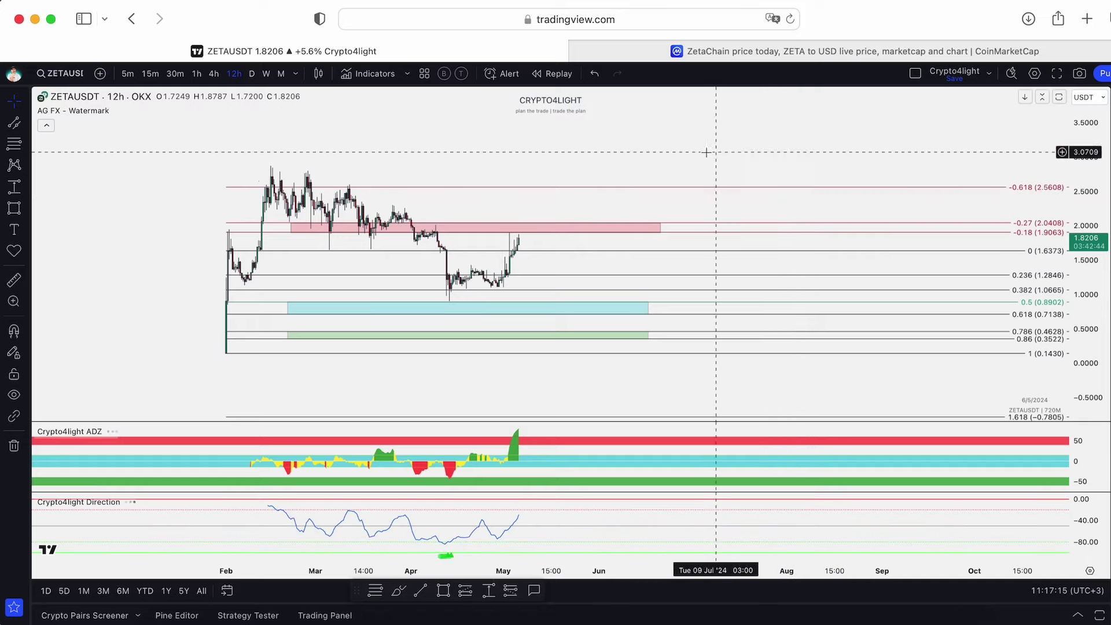
- Examine the Crypto4light ADZ and Direction indicators on the daily timeframe, with a brief check of the weekly timeframe, ending on daily
left_click(252, 73)
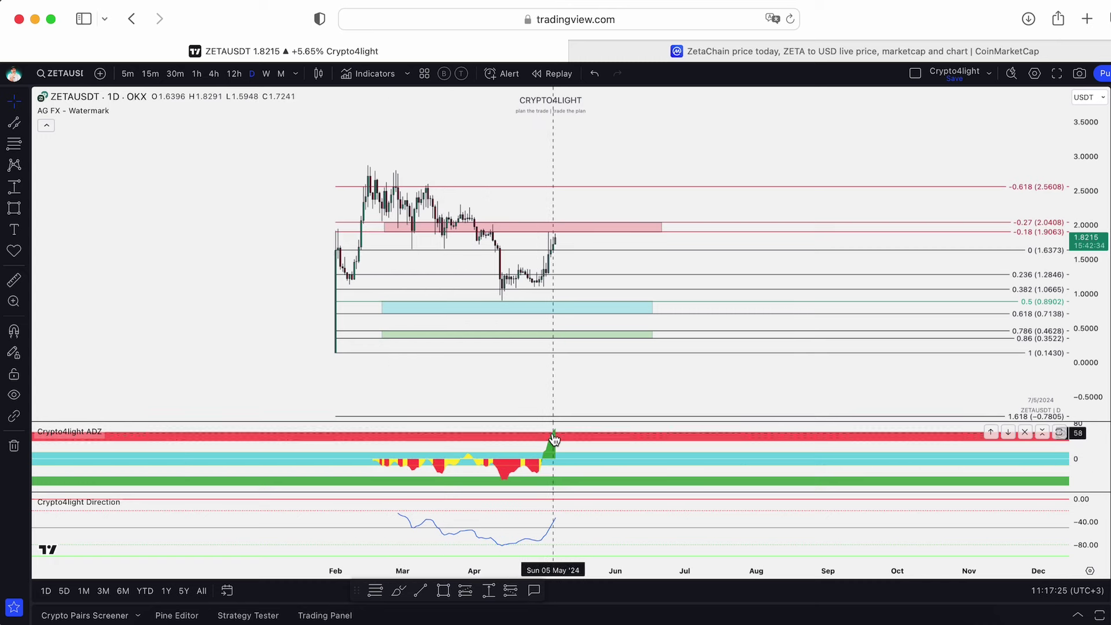
scroll(554, 440, "up", 5)
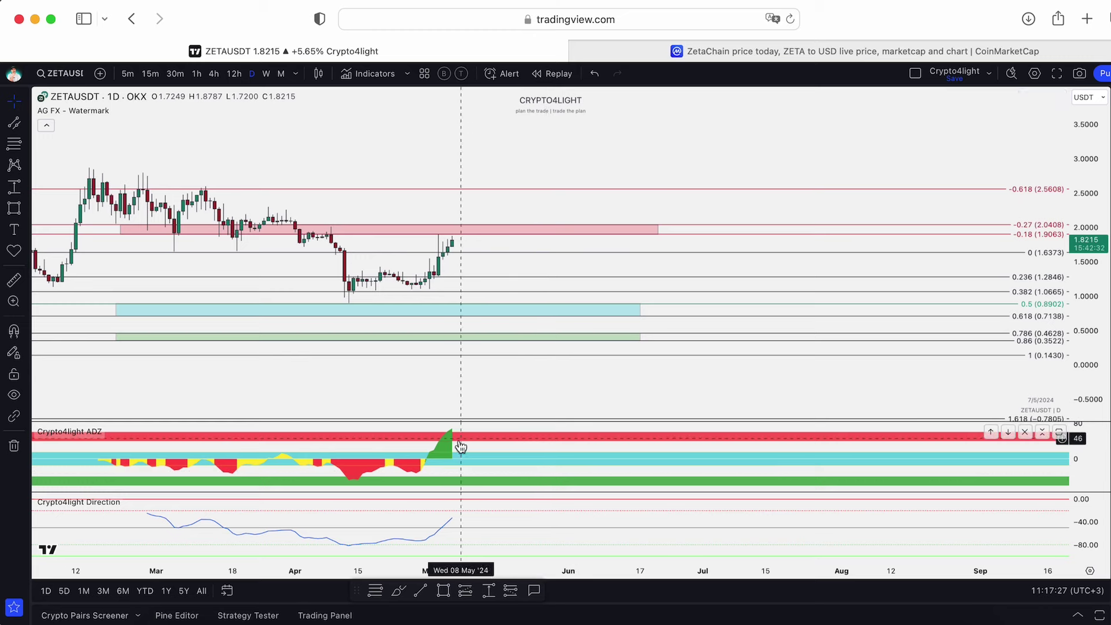
left_click(266, 73)
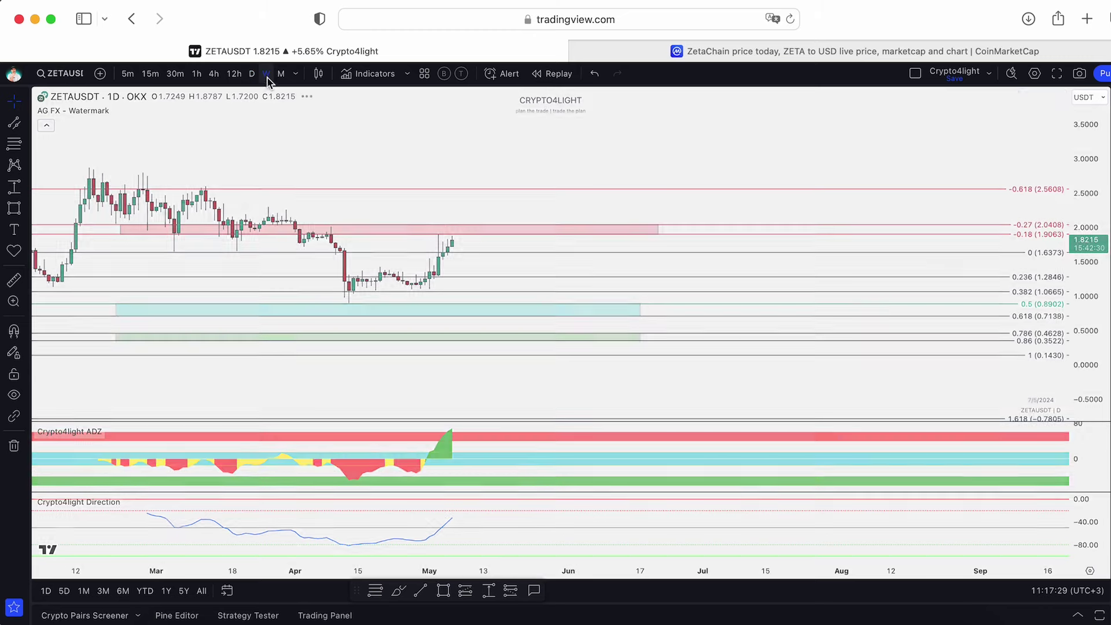
left_click(252, 74)
left_click_drag(478, 163, 730, 174)
scroll(578, 466, "up", 2)
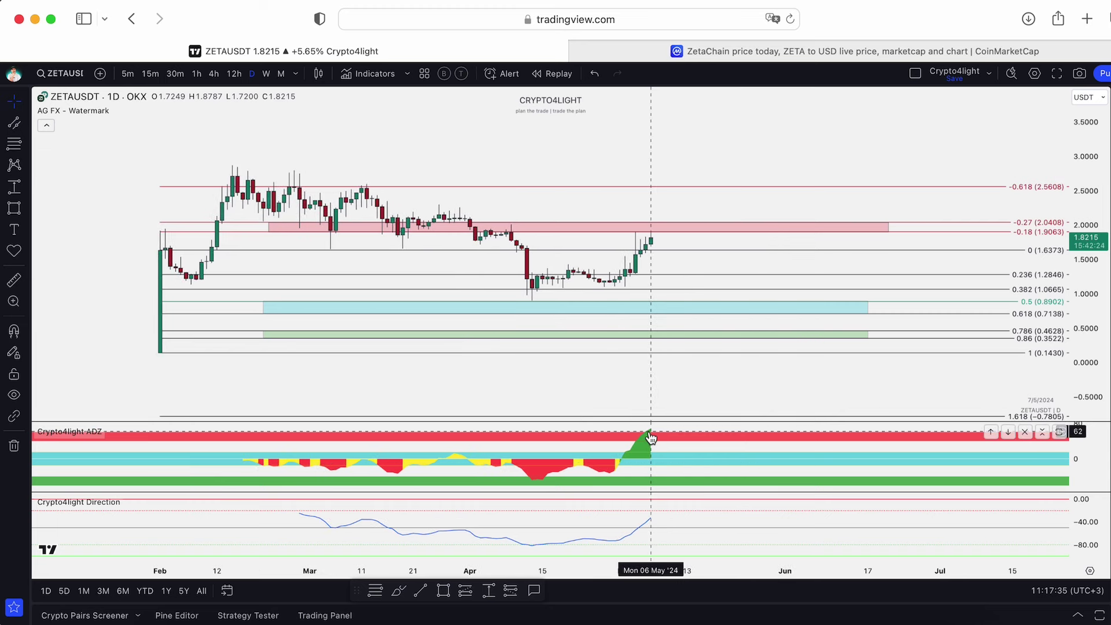
left_click_drag(741, 153, 640, 154)
scroll(696, 156, "down", 1)
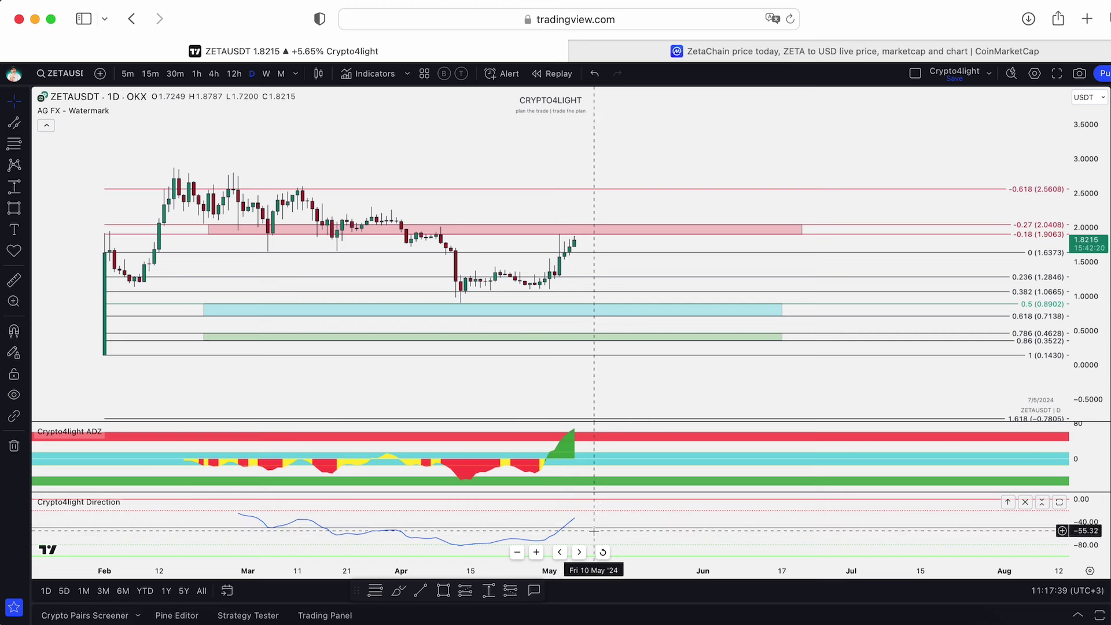
scroll(577, 533, "down", 1)
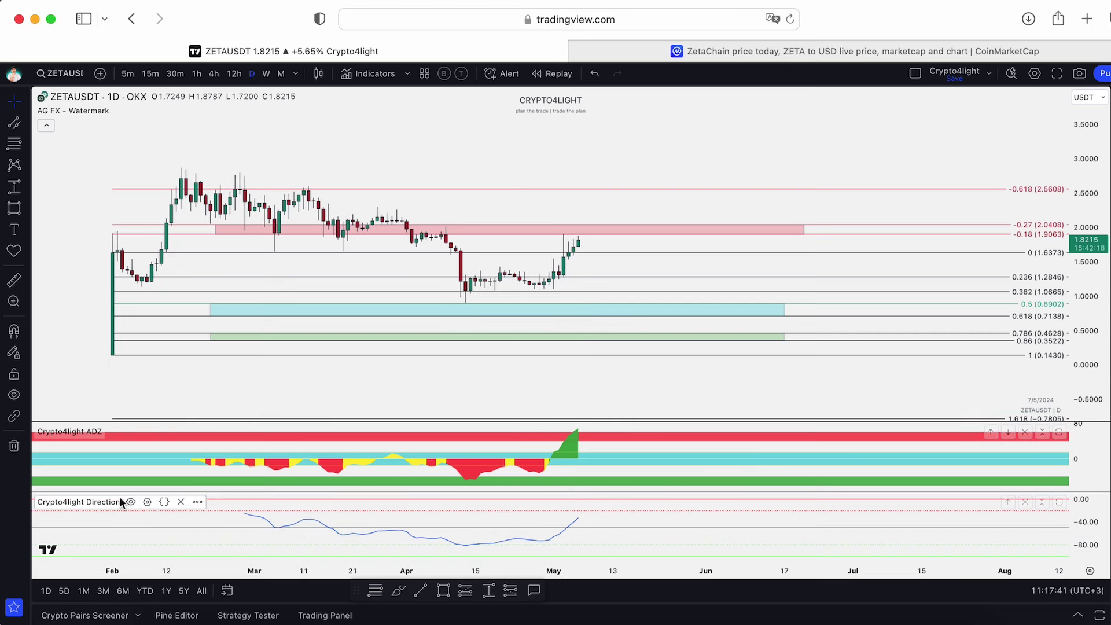
- Remove the Crypto4light Direction and ADZ indicators, and add the Crypto4light Market Mood indicator in their place
left_click(180, 502)
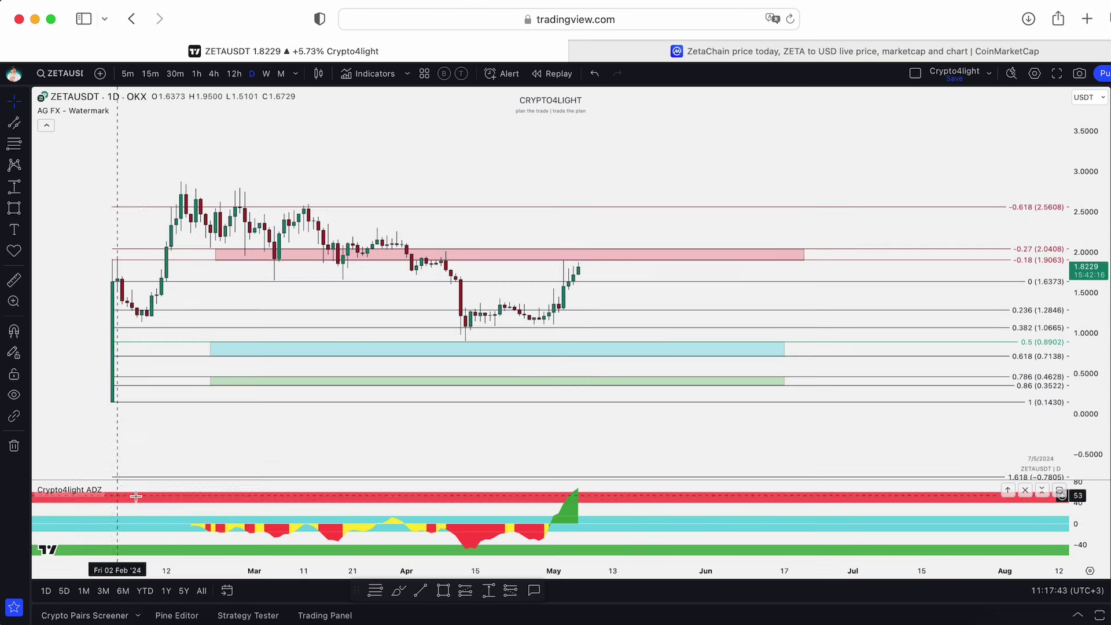
left_click(156, 489)
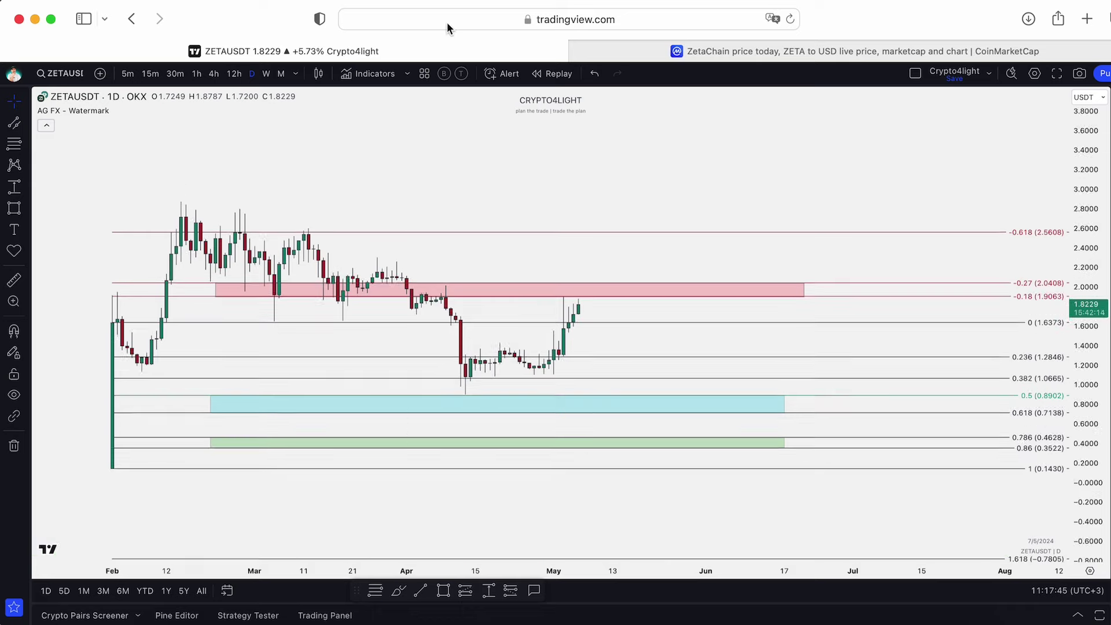
left_click(371, 73)
left_click(472, 306)
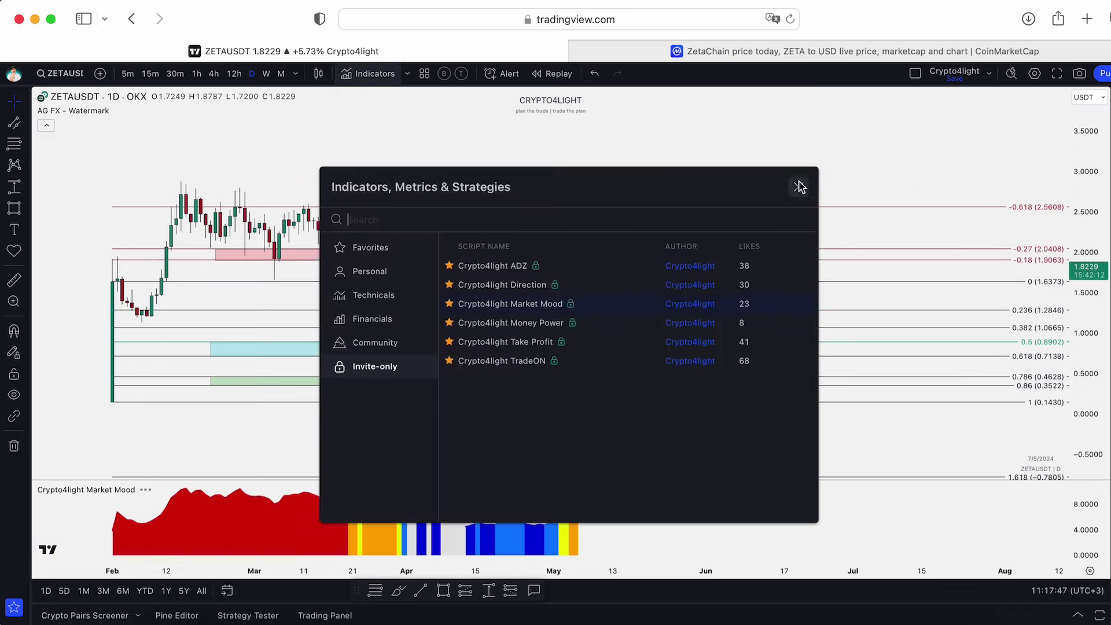
- Remove the Crypto4light Market Mood indicator and add the Crypto4light Money Power indicator in its place
left_click(799, 187)
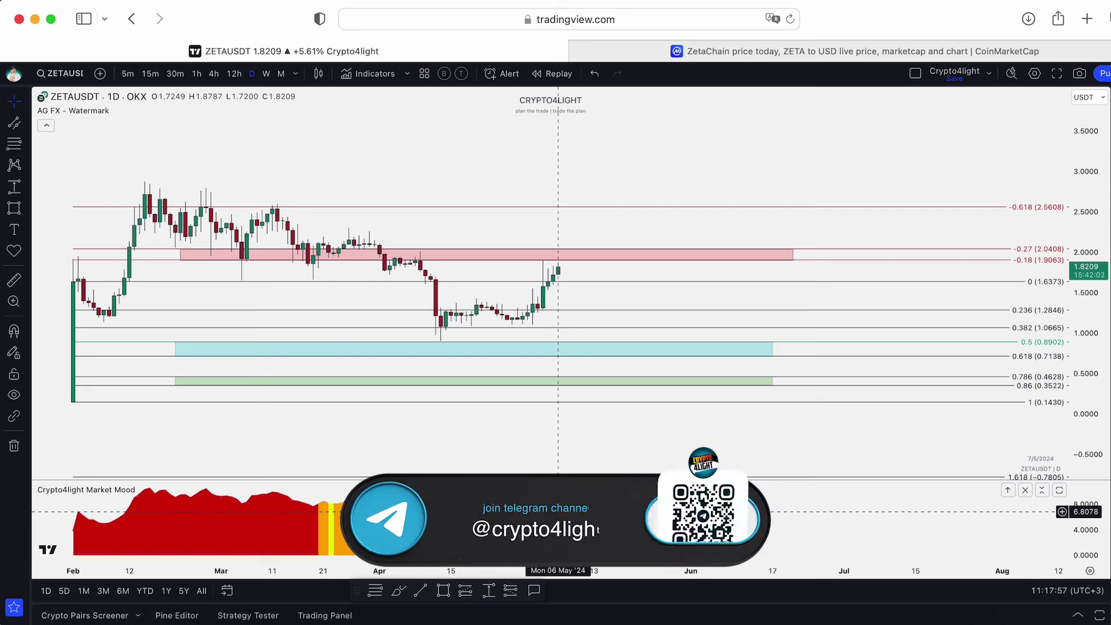
scroll(561, 499, "down", 2)
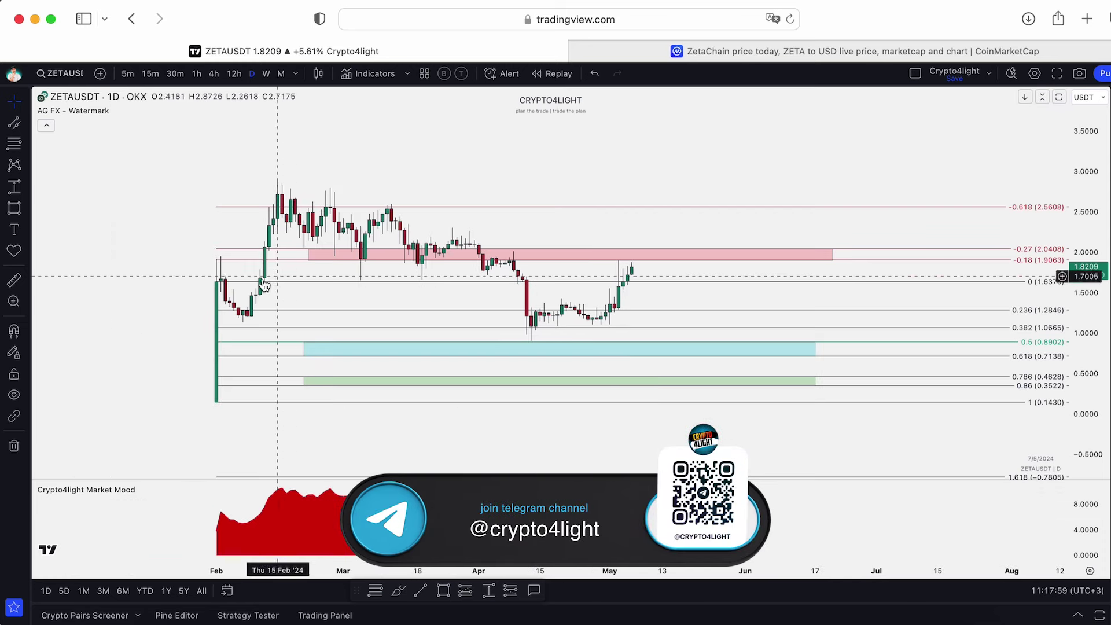
left_click(196, 491)
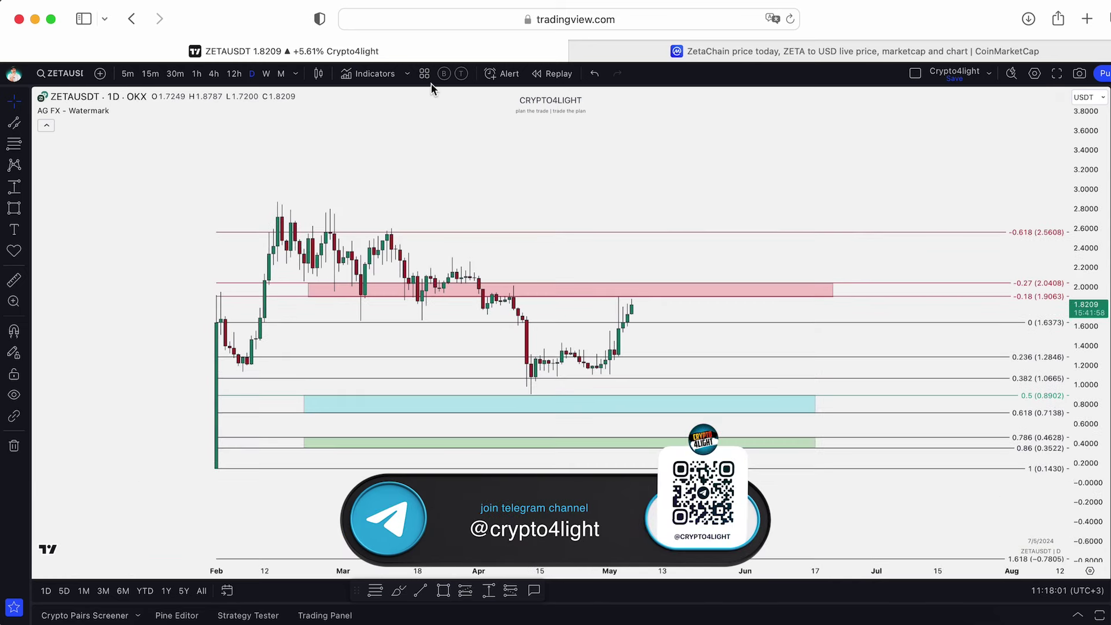
left_click(371, 74)
left_click(521, 324)
left_click(797, 187)
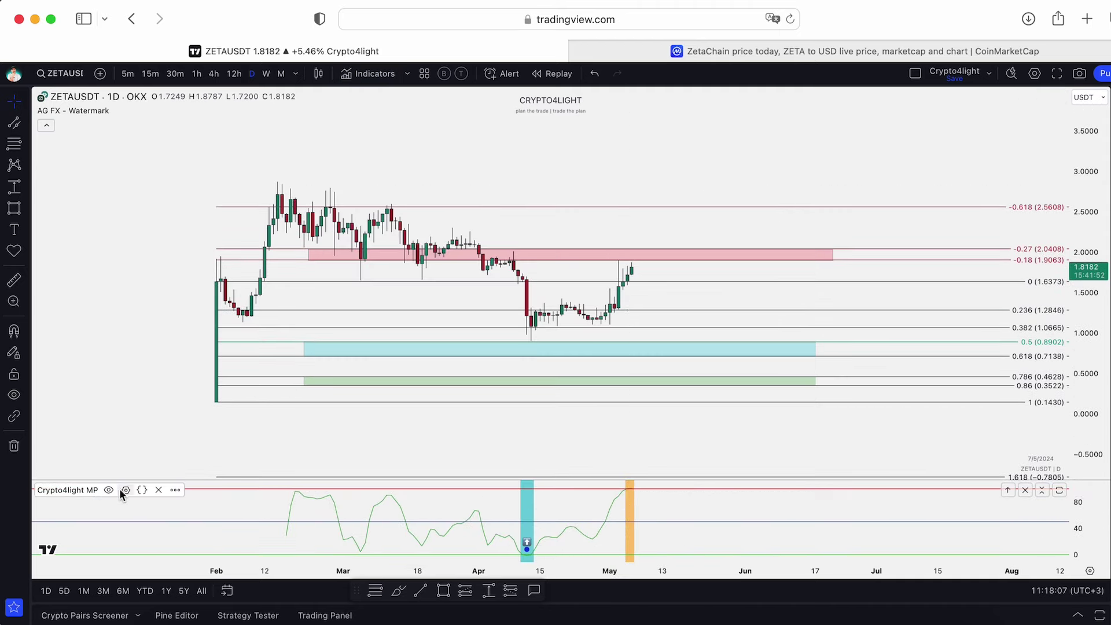
- Compare the Crypto4light Money Power indicator on the weekly and 12-hour timeframes, ending on 12-hour
left_click(267, 73)
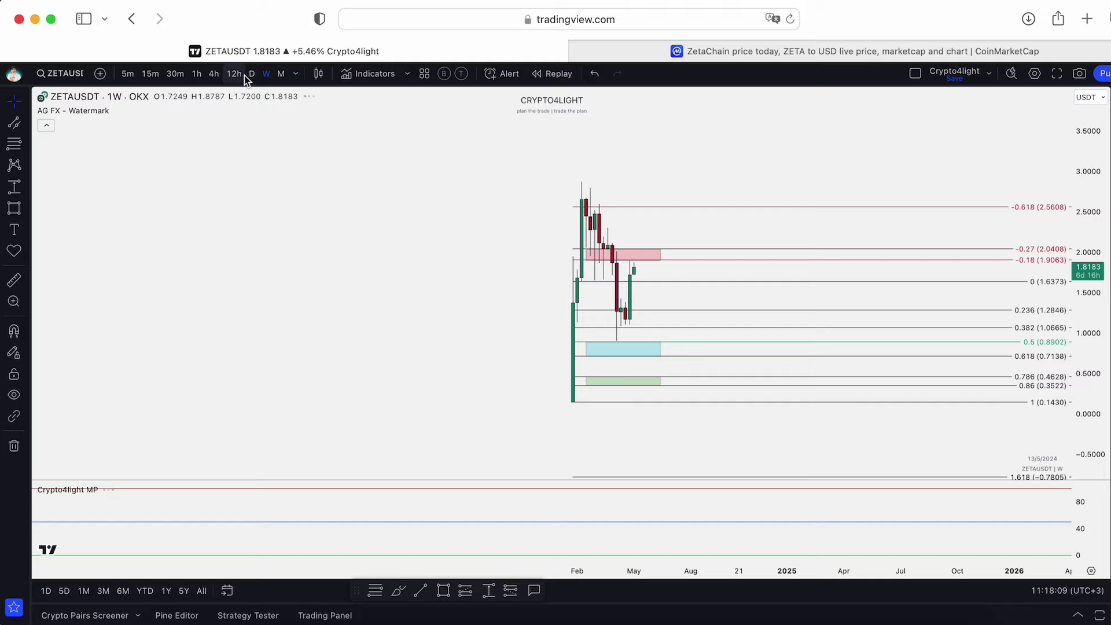
left_click(252, 74)
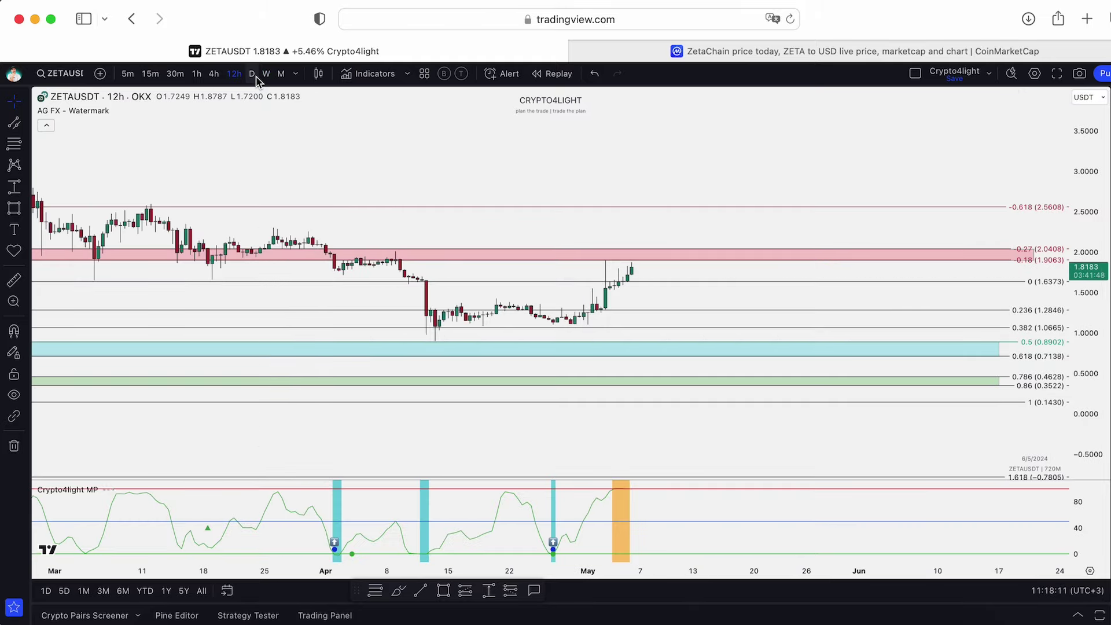
left_click(234, 74)
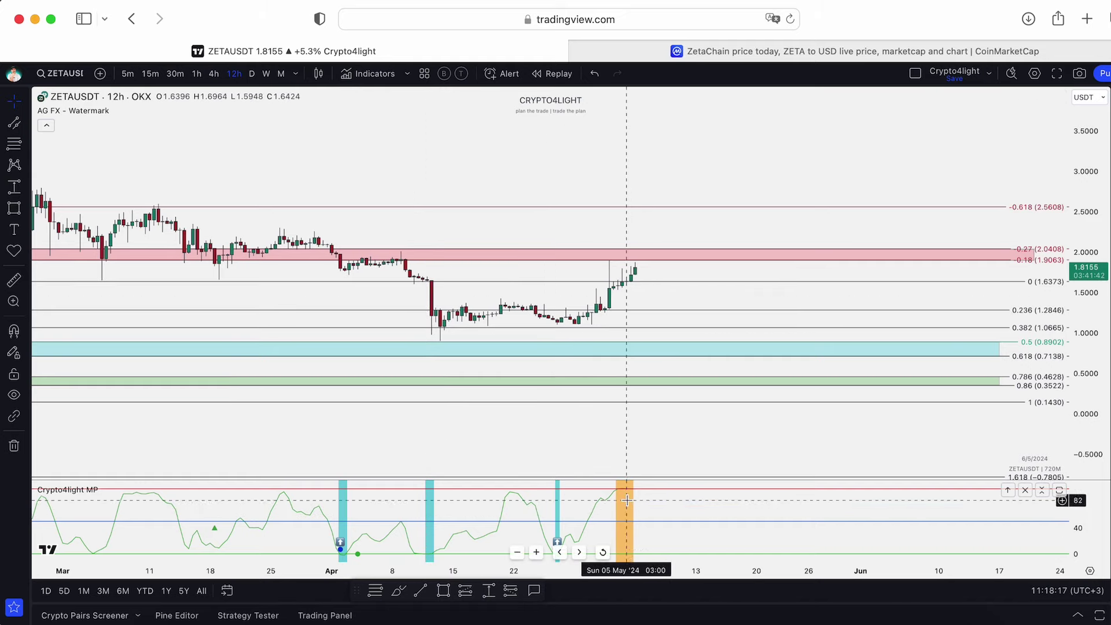
- Remove the Money Power indicator and return the ZETAUSDT chart to the daily timeframe
left_click(158, 490)
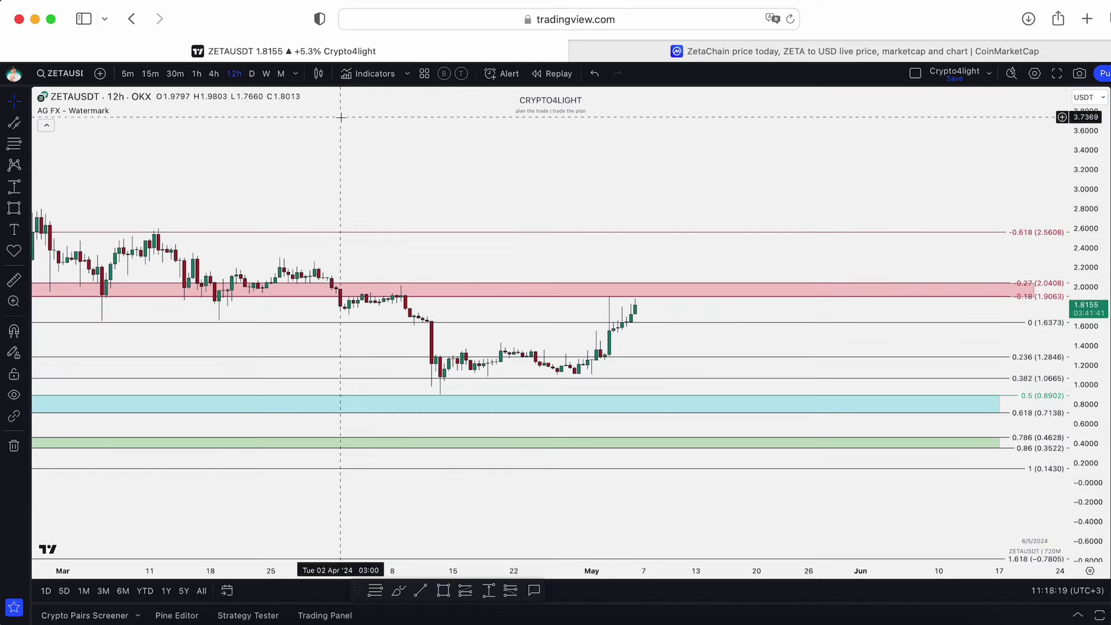
left_click(252, 74)
left_click(365, 74)
left_click(801, 189)
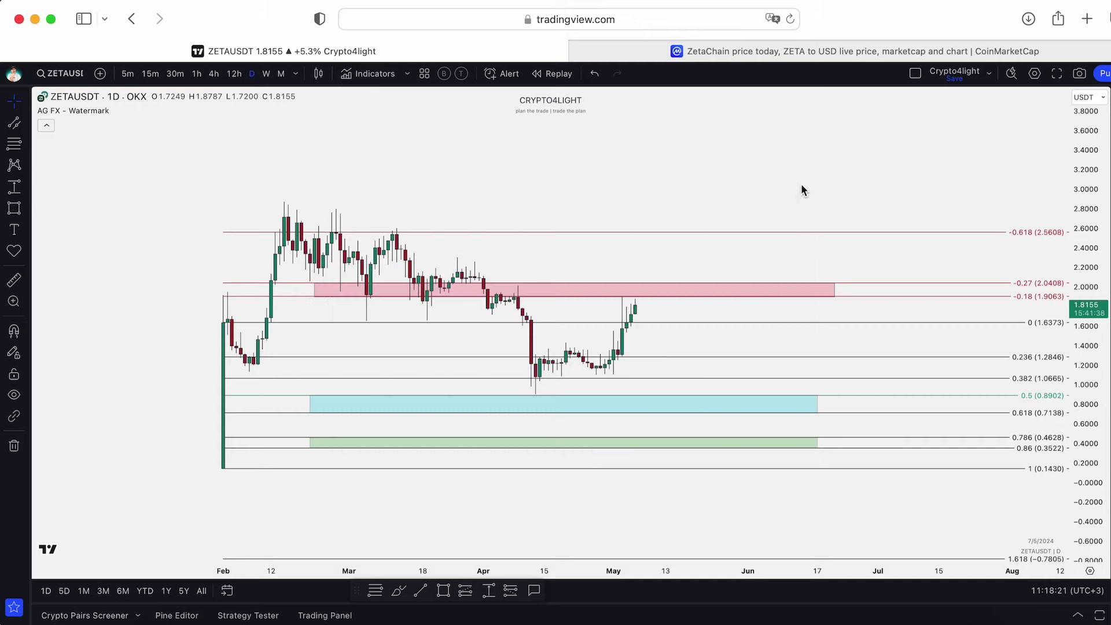
- Add the Crypto4light TradeON indicator to the daily price chart
scroll(798, 194, "up", 1)
left_click_drag(682, 173, 733, 163)
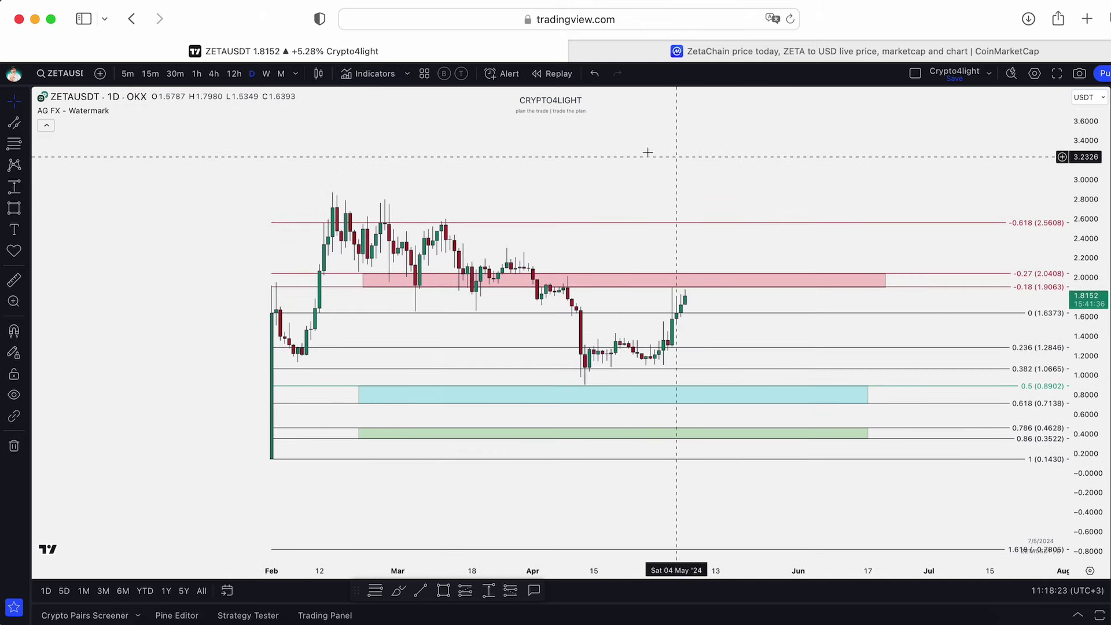
left_click(384, 78)
left_click(519, 365)
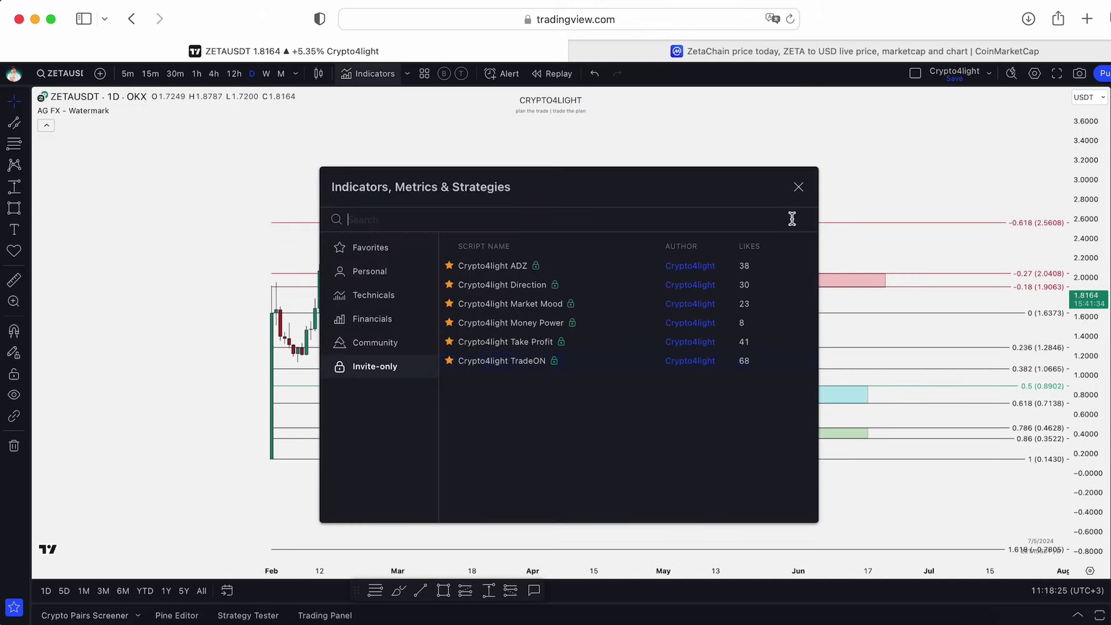
left_click(799, 187)
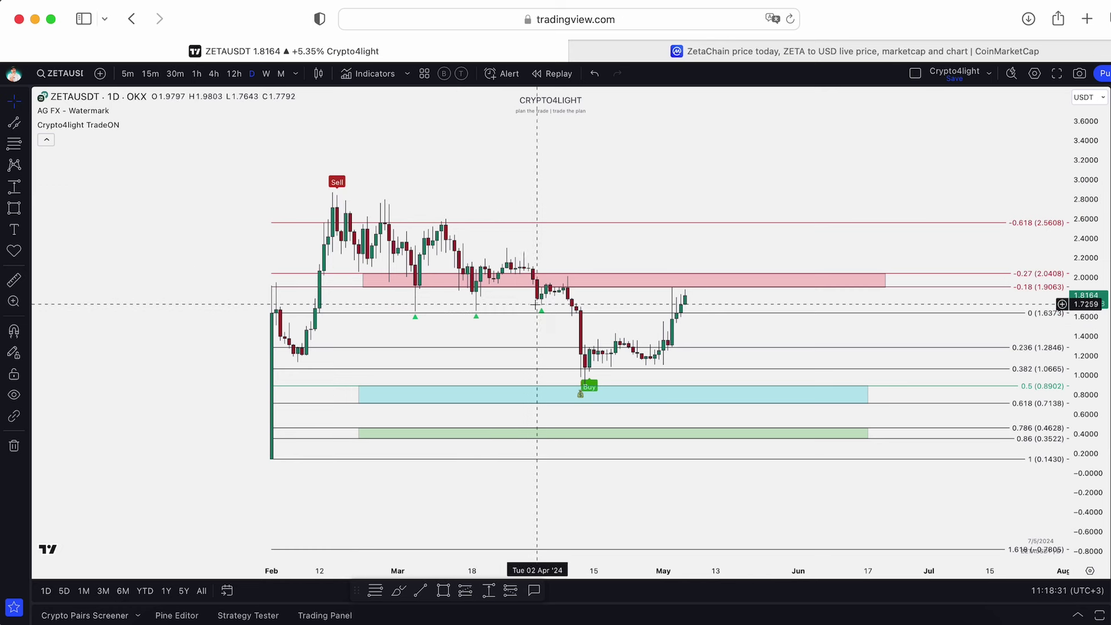
- Review the TradeON signals on the daily candles, and replace the indicator with Crypto4light Take Profit
scroll(578, 373, "up", 2)
left_click_drag(531, 197, 771, 183)
scroll(602, 332, "up", 3)
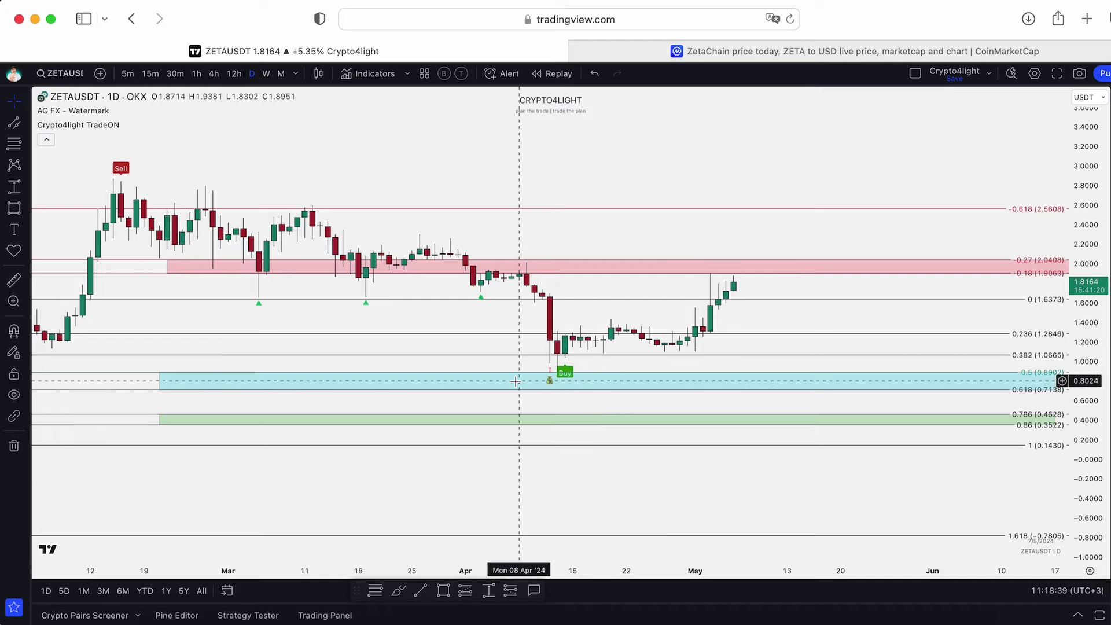
scroll(692, 189, "down", 4)
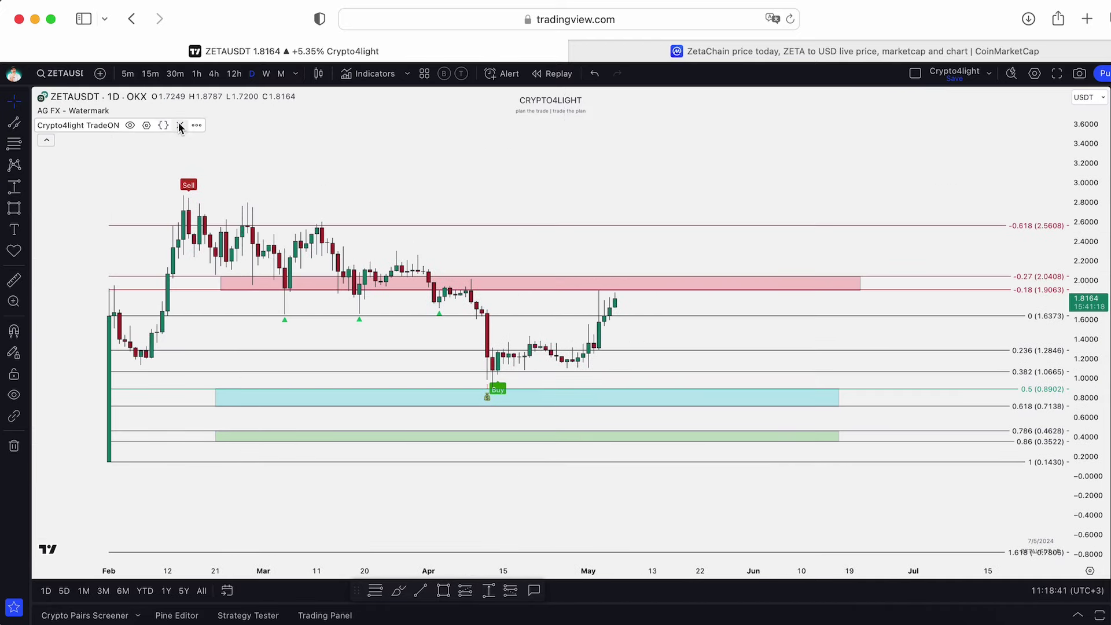
left_click(180, 125)
left_click(370, 74)
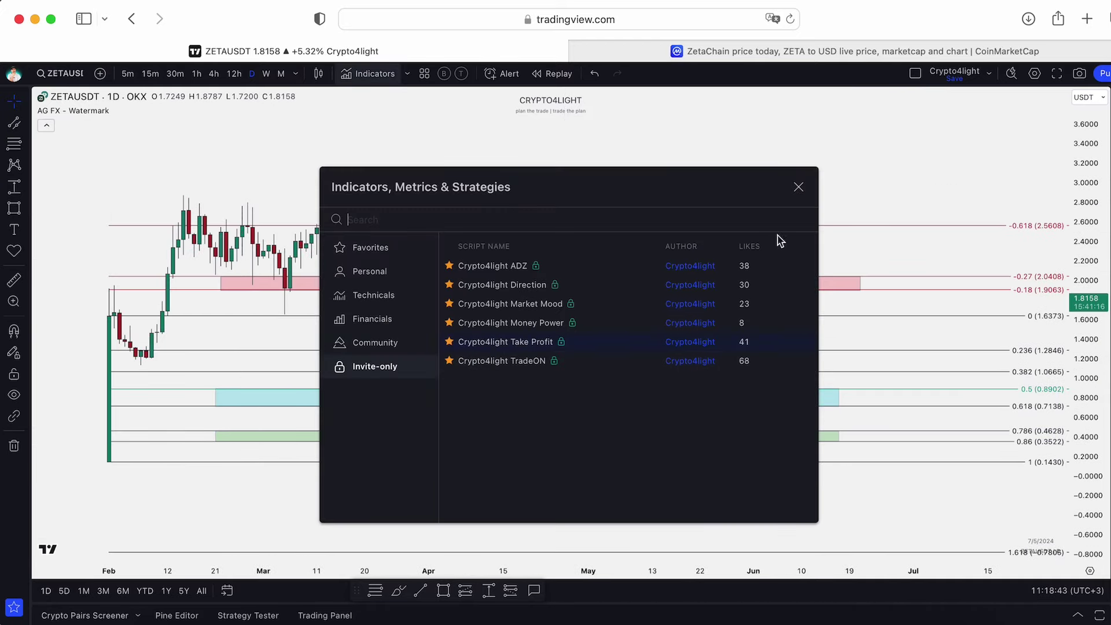
left_click(799, 187)
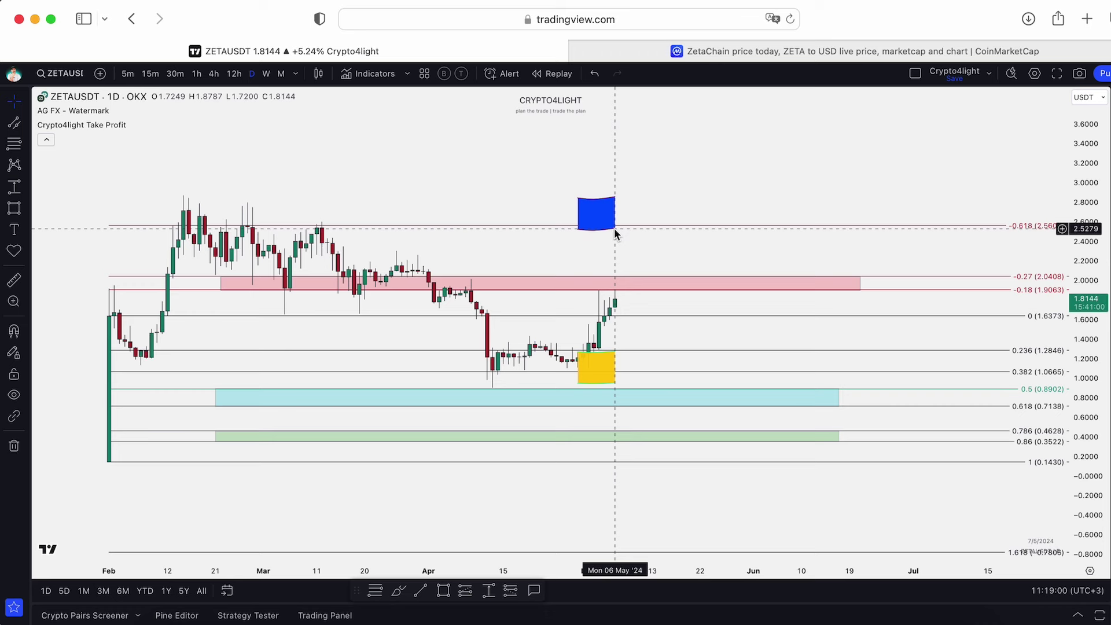
- Switch the chart to the 12-hour timeframe and examine the Take Profit bands against the price and Fibonacci zones
scroll(725, 339, "down", 1)
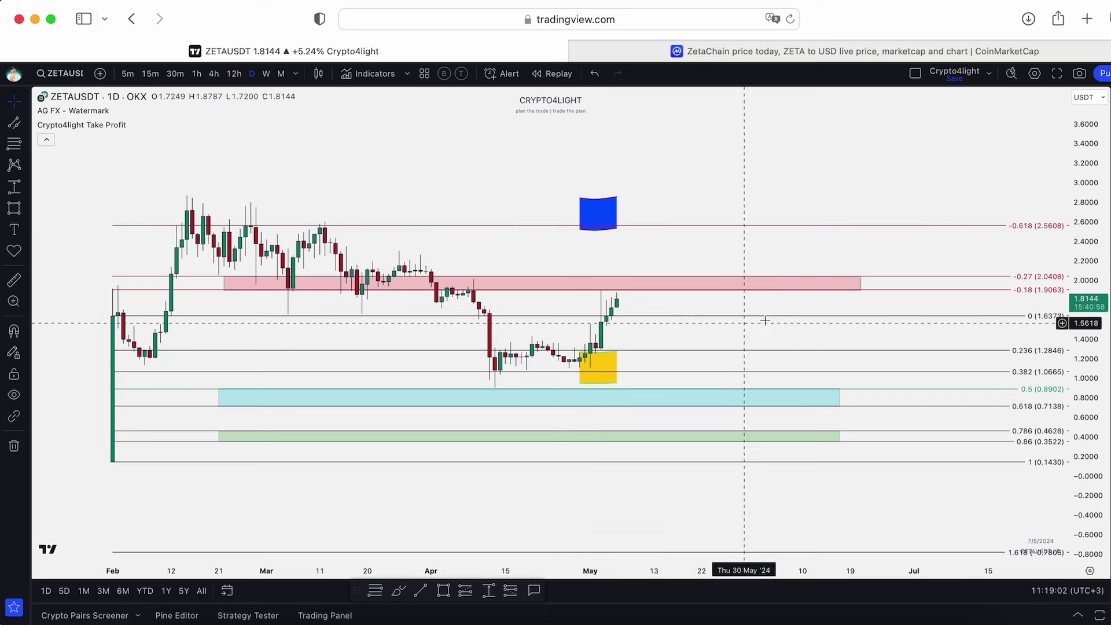
double_click(1093, 436)
left_click(234, 74)
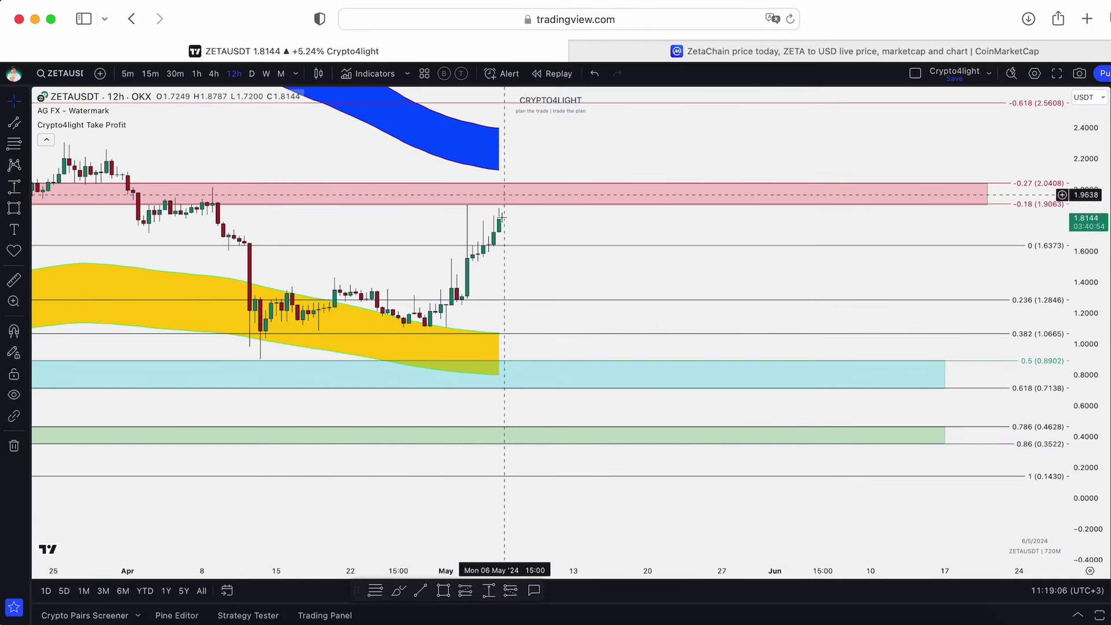
left_click_drag(557, 158, 575, 200)
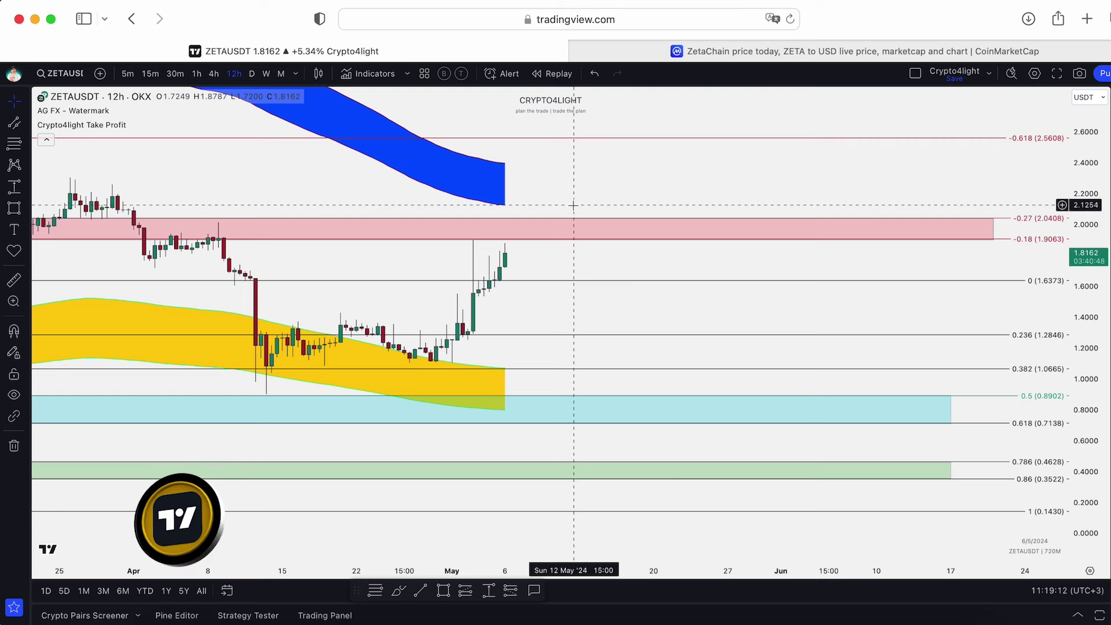
left_click(599, 241)
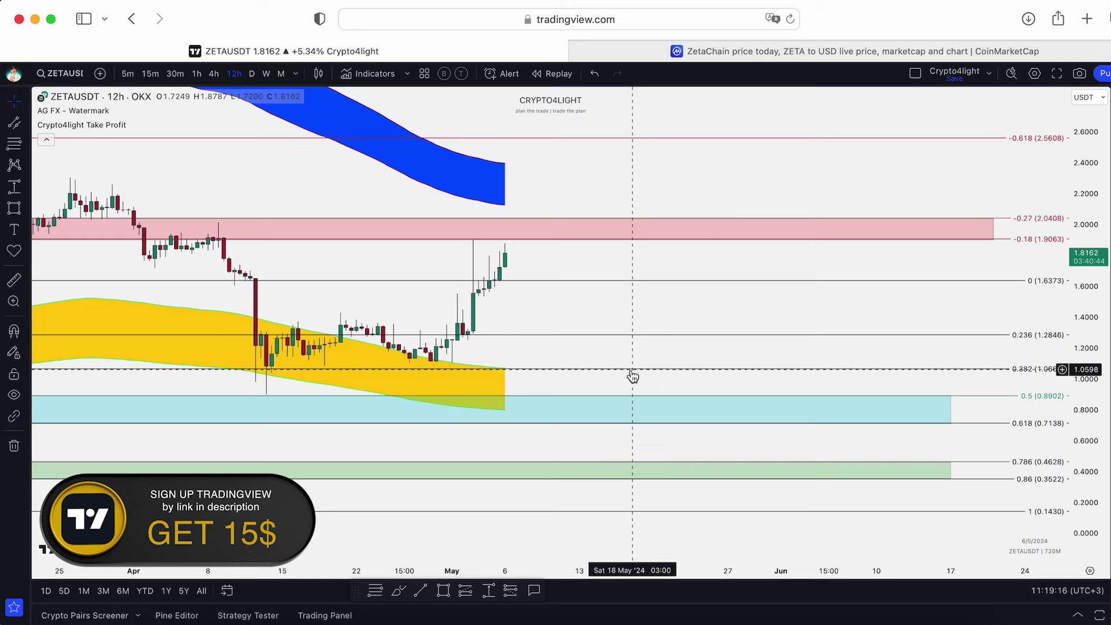
scroll(637, 388, "down", 1)
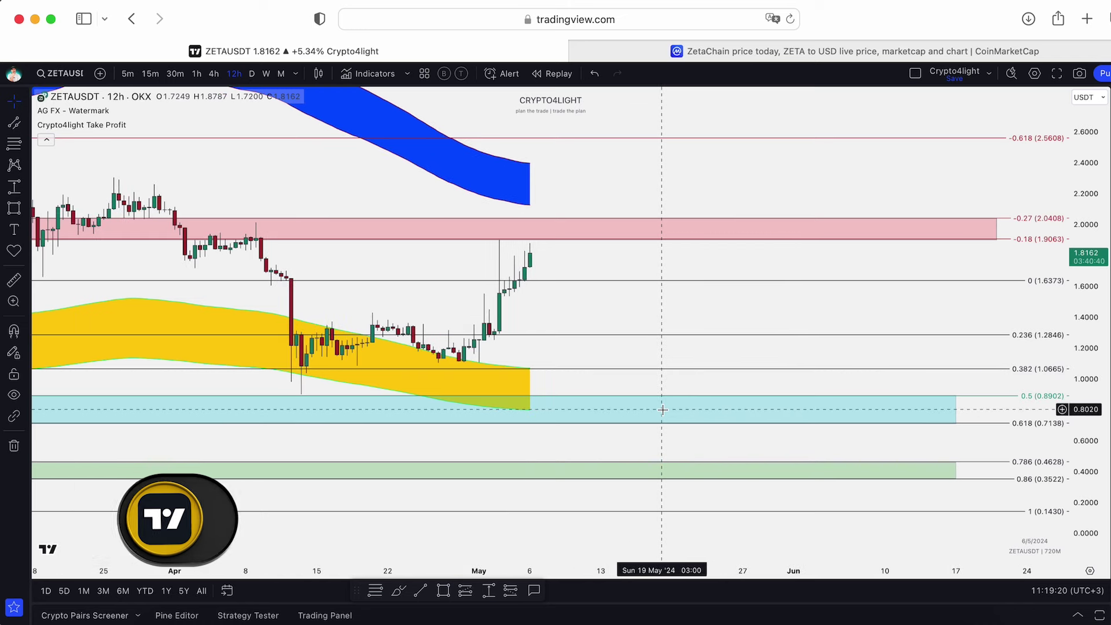
scroll(663, 410, "down", 5)
left_click_drag(935, 232, 732, 312)
left_click_drag(753, 190, 863, 159)
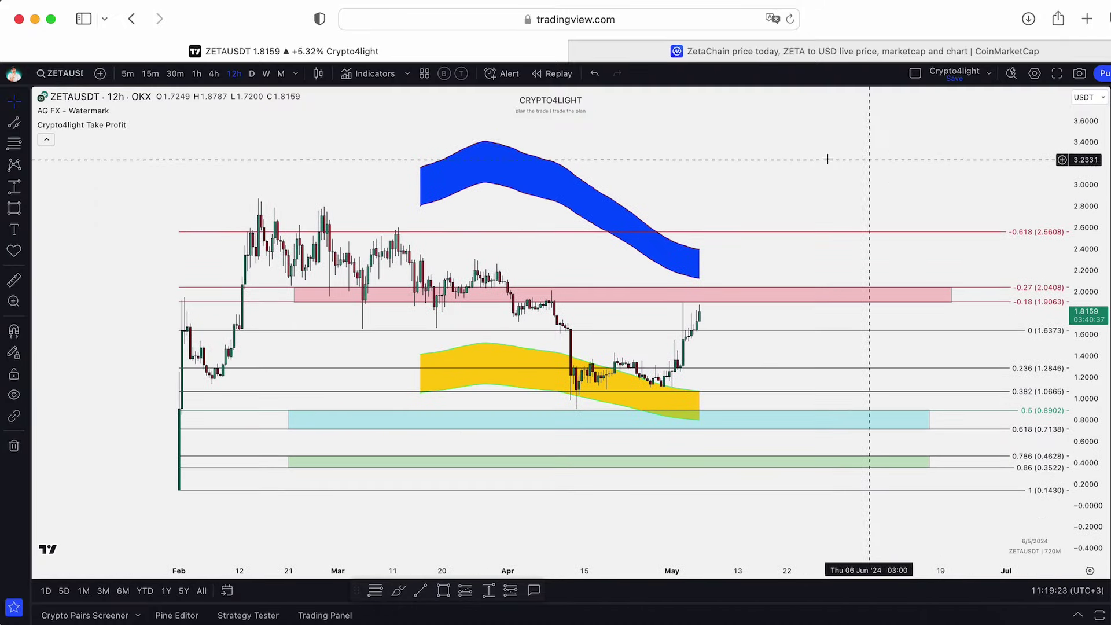
- Remove the Crypto4light Take Profit indicator and undo the removal
left_click(187, 126)
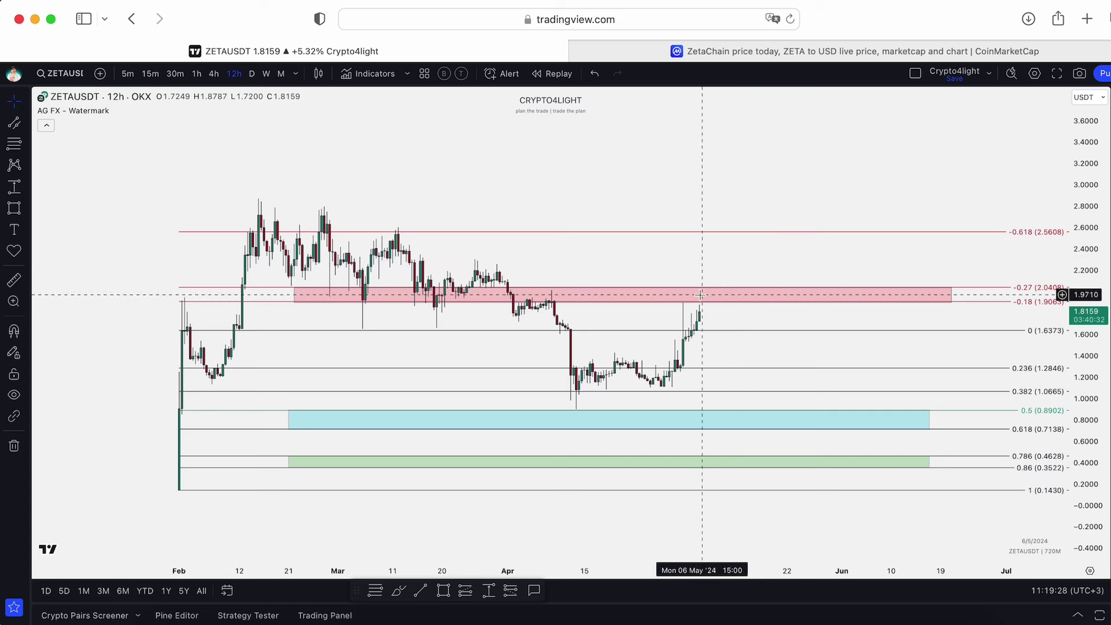
key("super+z")
- Create a ZETAUSDT alert with Crypto4light Take Profit as the condition, using Fundamental Price and the Only Once trigger
right_click(751, 279)
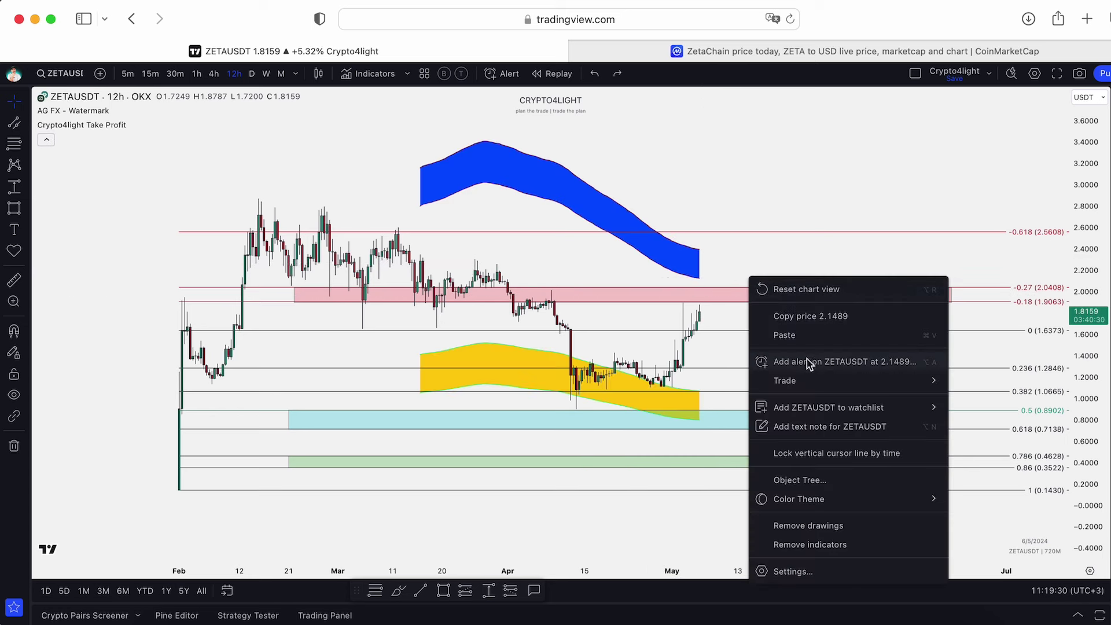
left_click(809, 362)
left_click(605, 206)
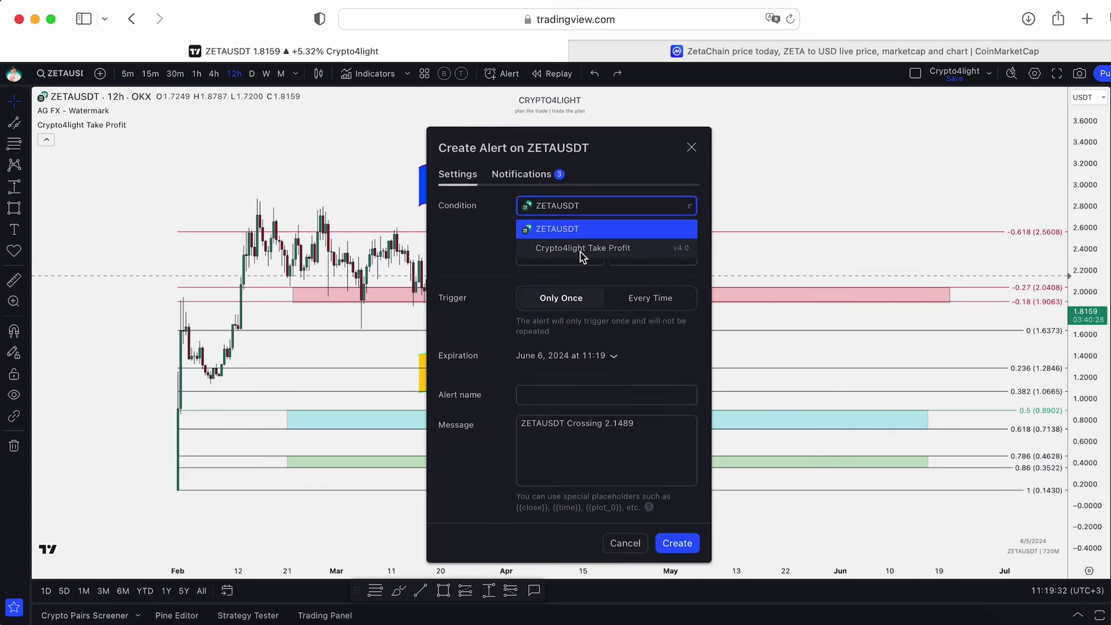
left_click(599, 247)
left_click(589, 292)
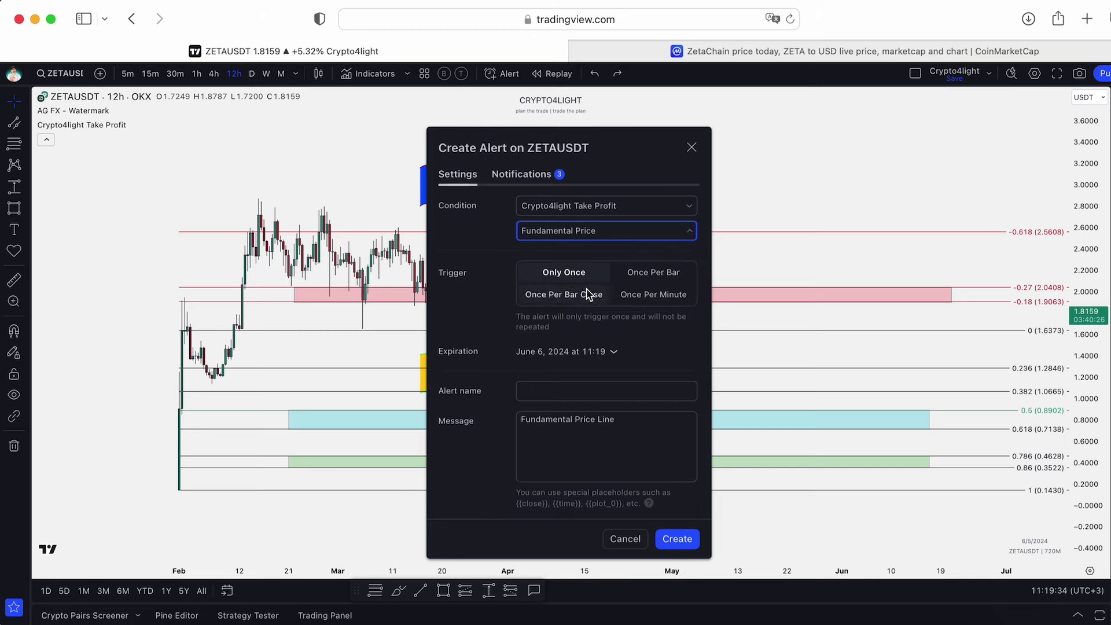
left_click(678, 539)
scroll(623, 240, "right", 5)
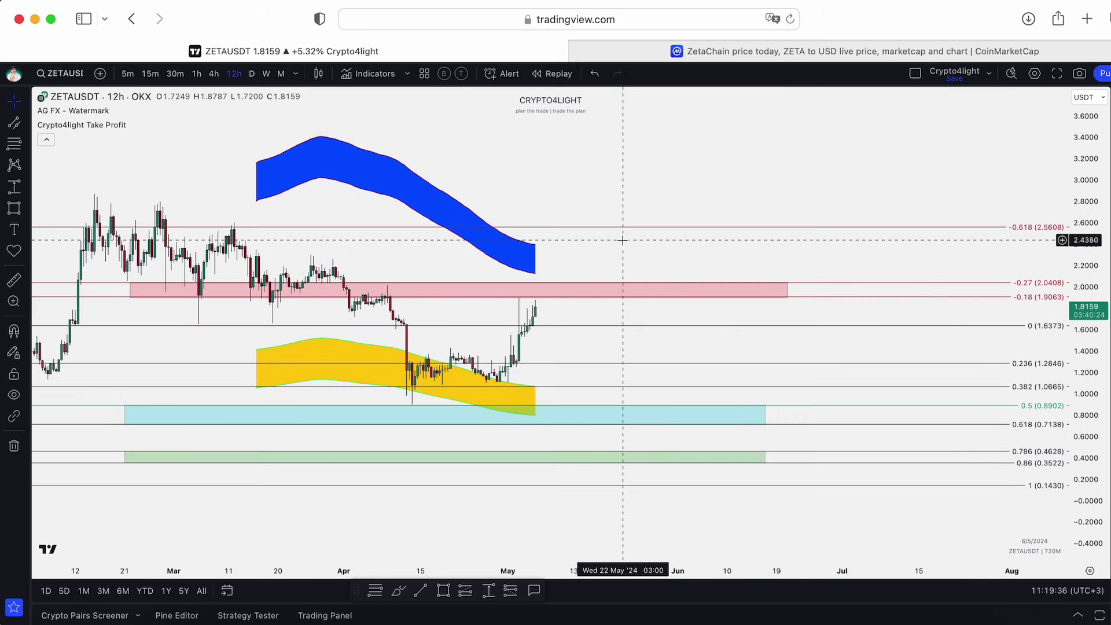
scroll(623, 239, "left", 2)
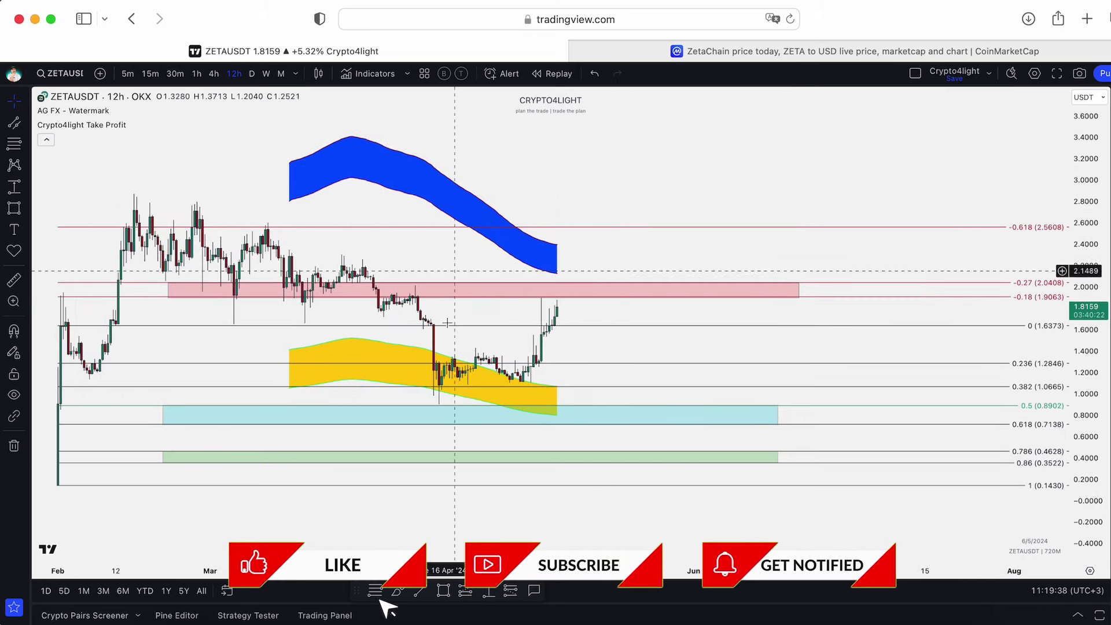
left_click_drag(661, 198, 752, 197)
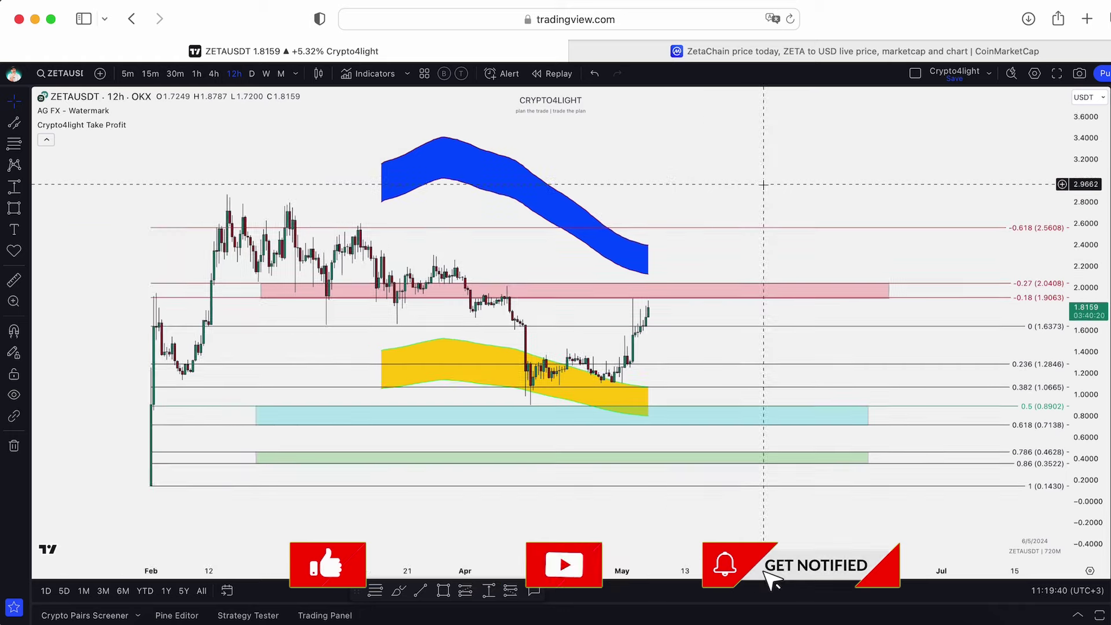